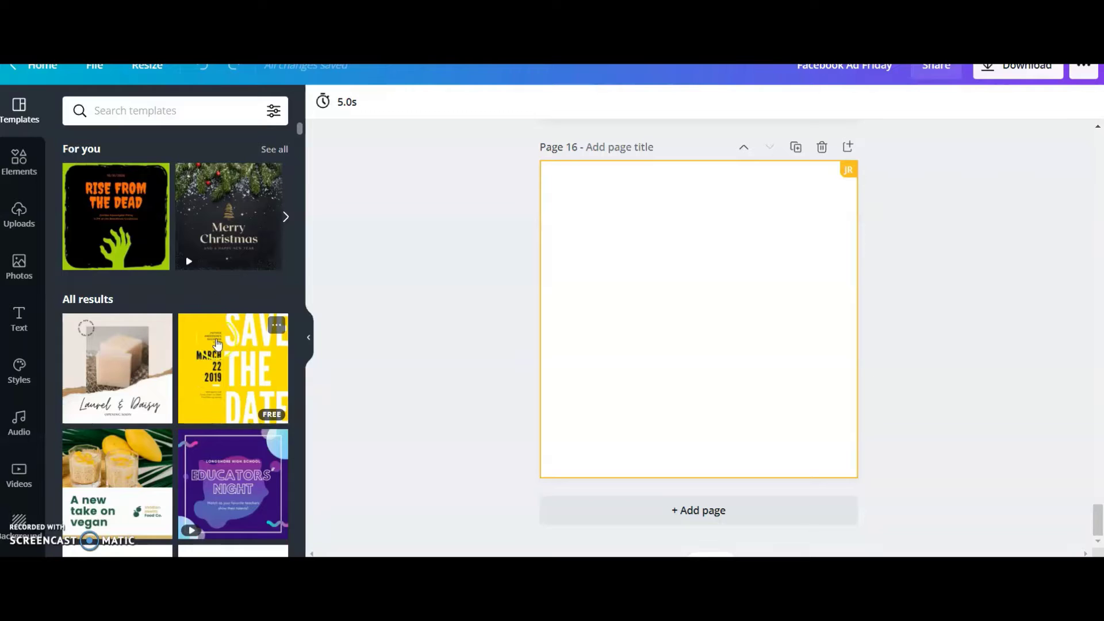
- Apply the yellow "Save the Date" template to the blank page 16
click(246, 381)
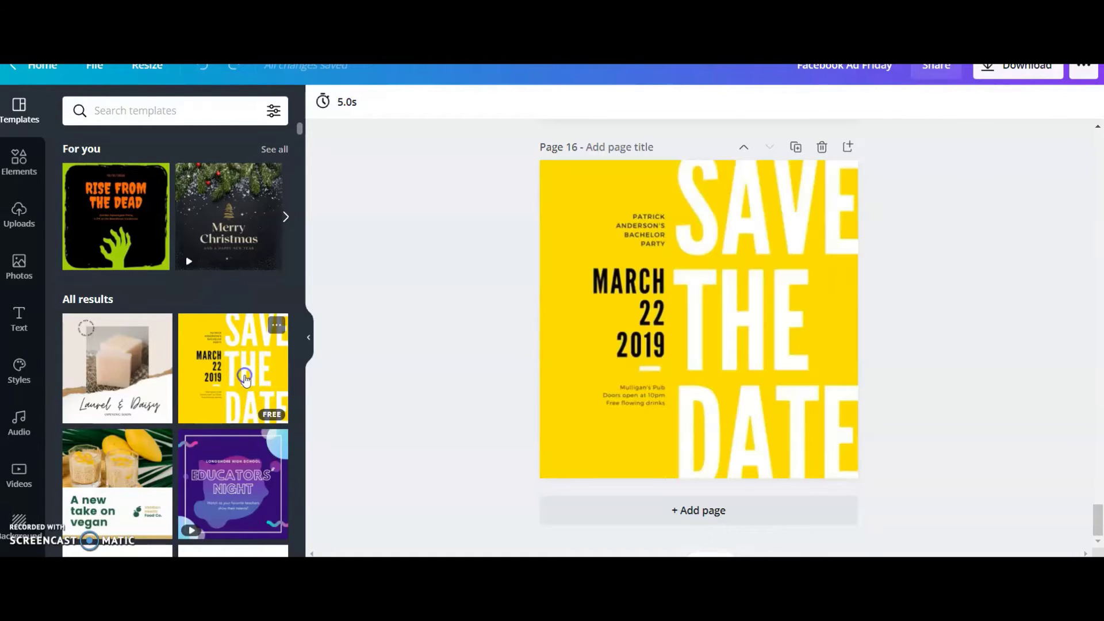
click(967, 410)
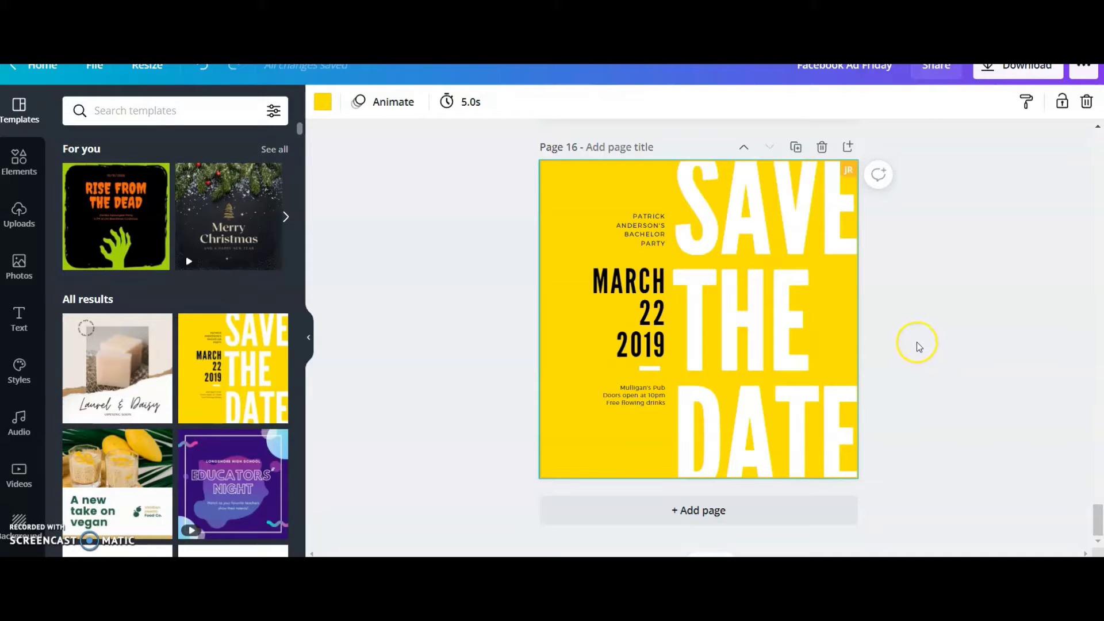
- Replace the large "SAVE THE DATE" headline with "SELL FAST CASH", one word per line
click(745, 223)
click(760, 220)
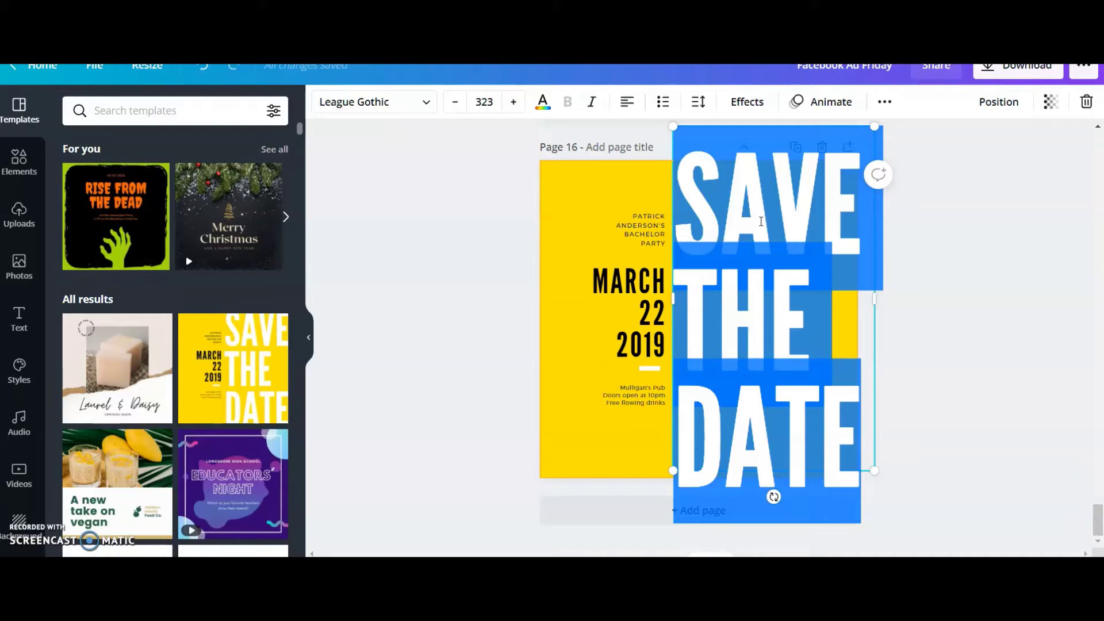
text(SELL)
key(Return)
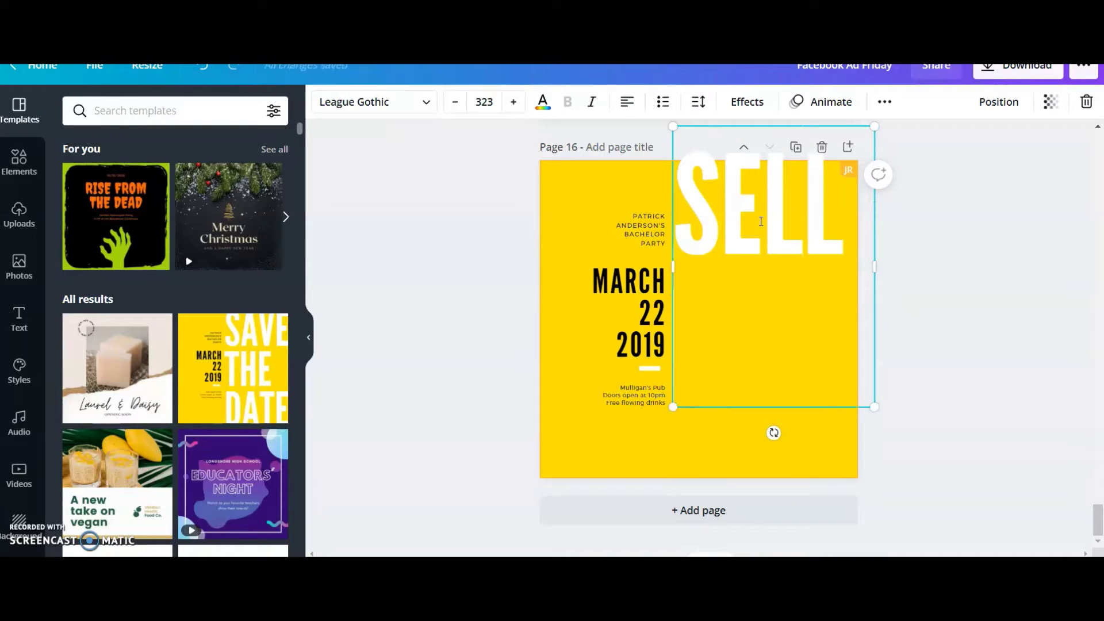
text(FAST)
key(Return)
text(CASH)
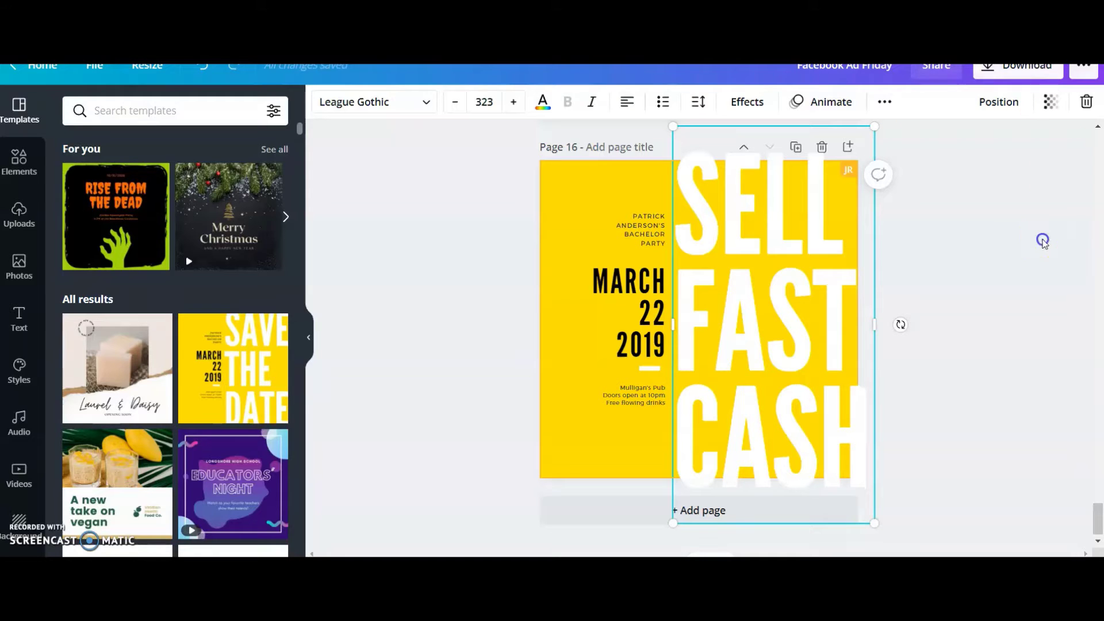
click(1042, 238)
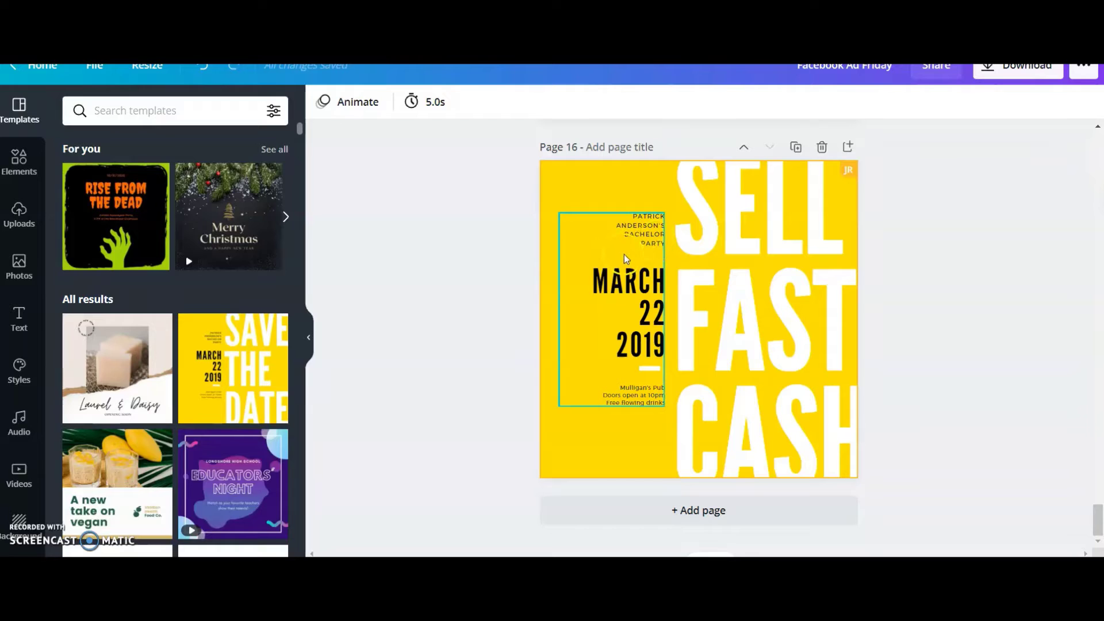
- Remove the small party details and the white dash, and move the date text to the page's lower-left corner
drag(627, 259, 609, 255)
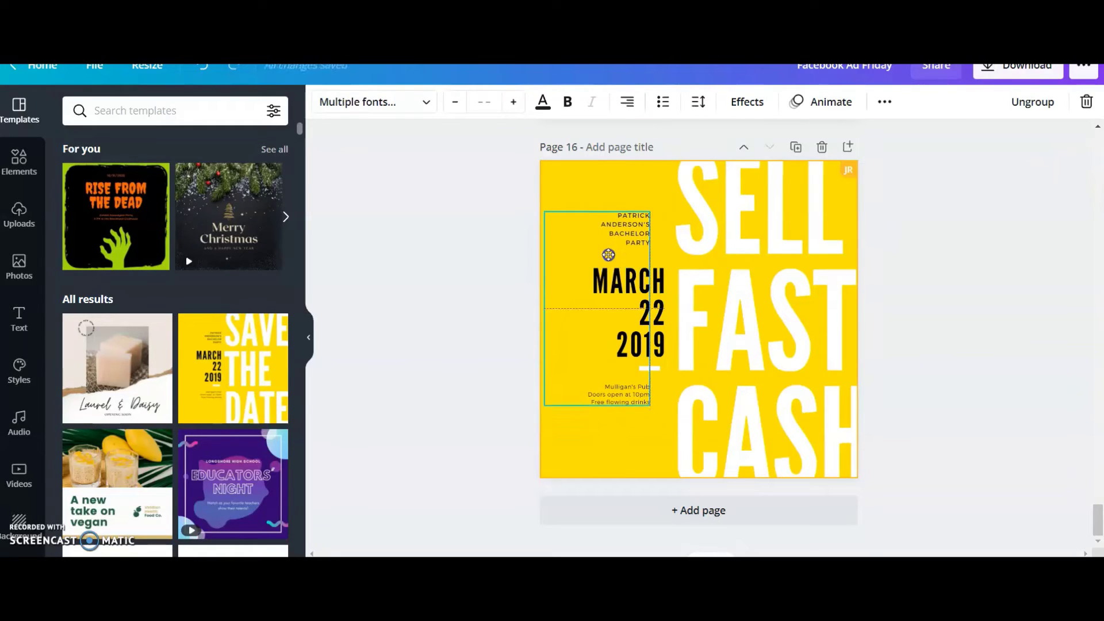
key(Delete)
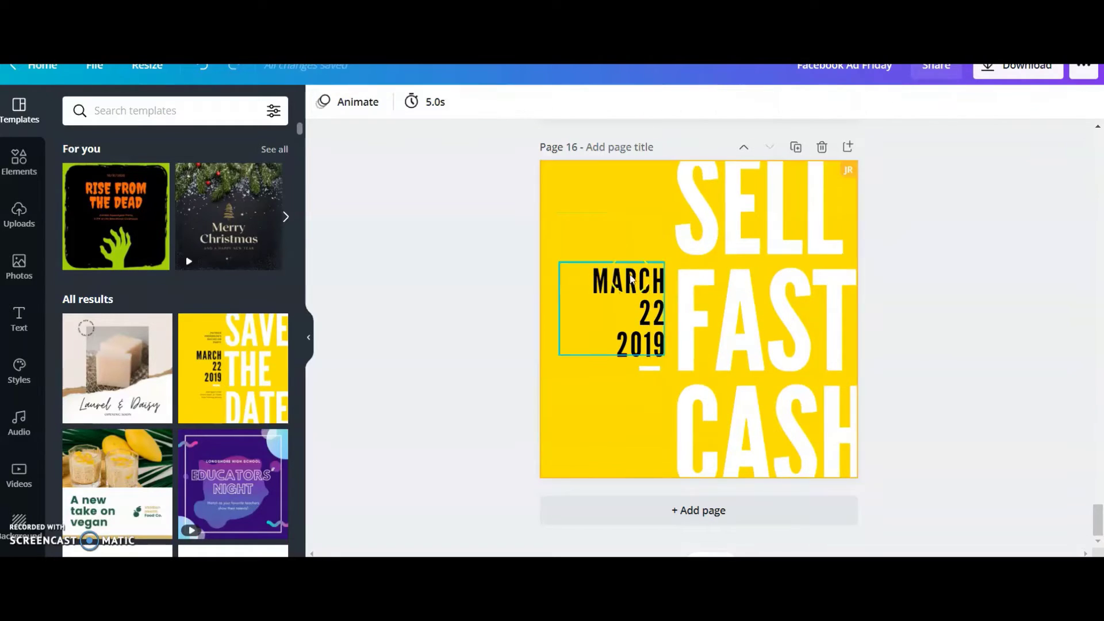
drag(641, 285, 613, 394)
click(956, 327)
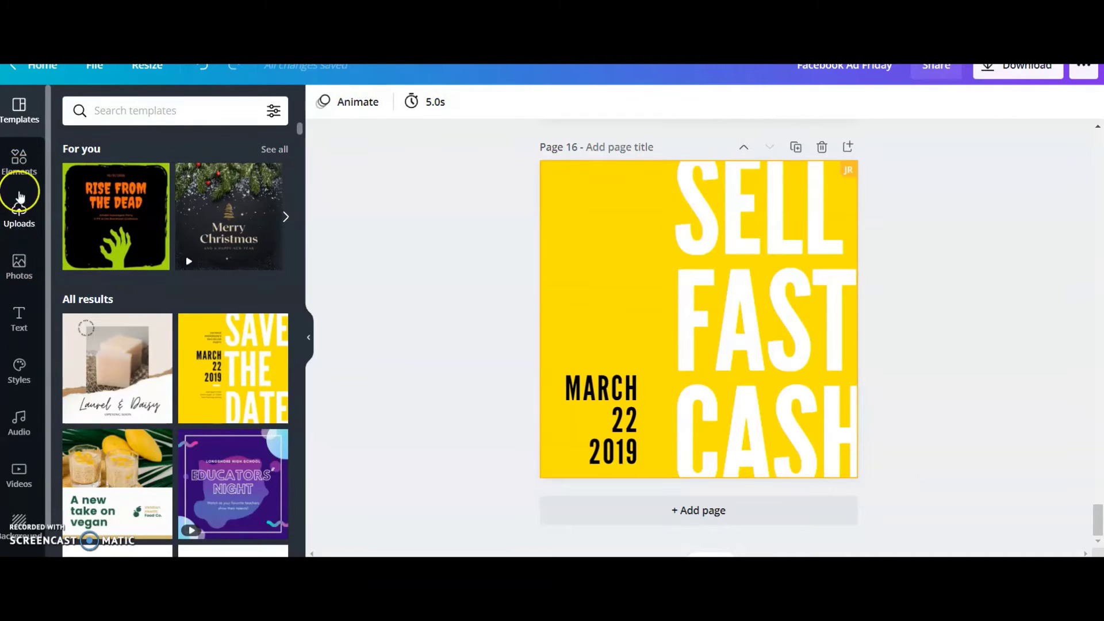
- Add the recently used "Stay Fearless" font combination to the page and ungroup its two words
click(19, 322)
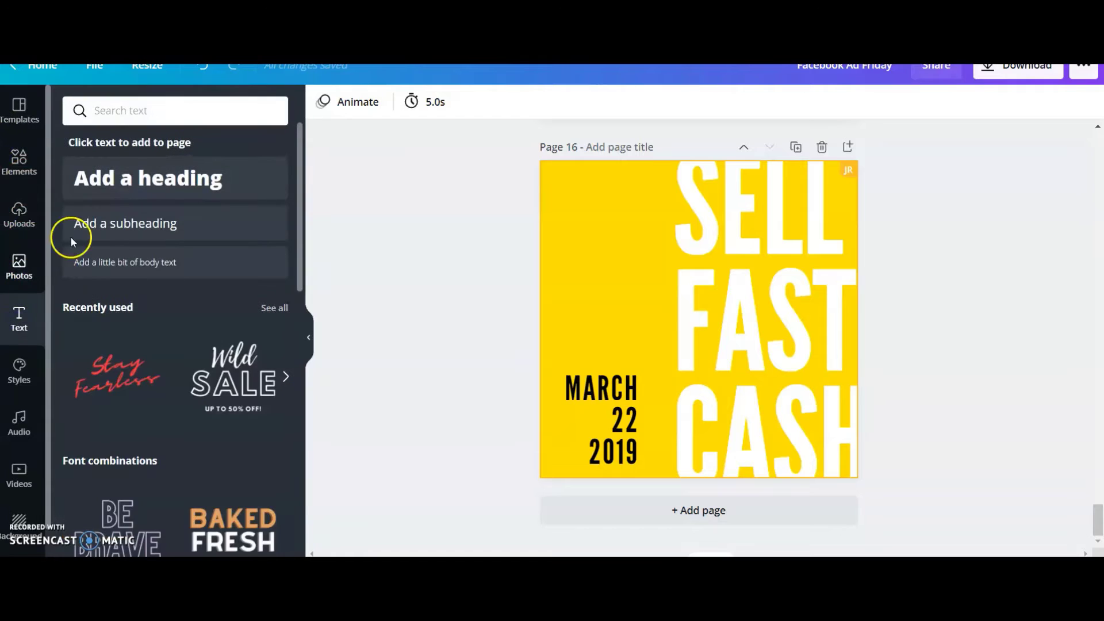
click(123, 372)
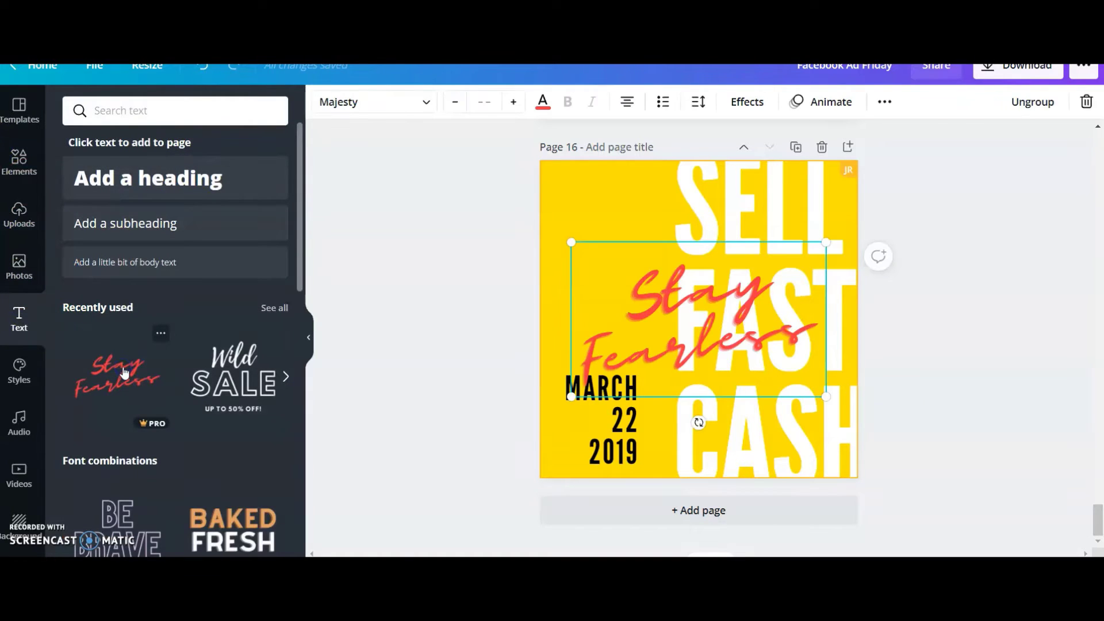
right_click(650, 311)
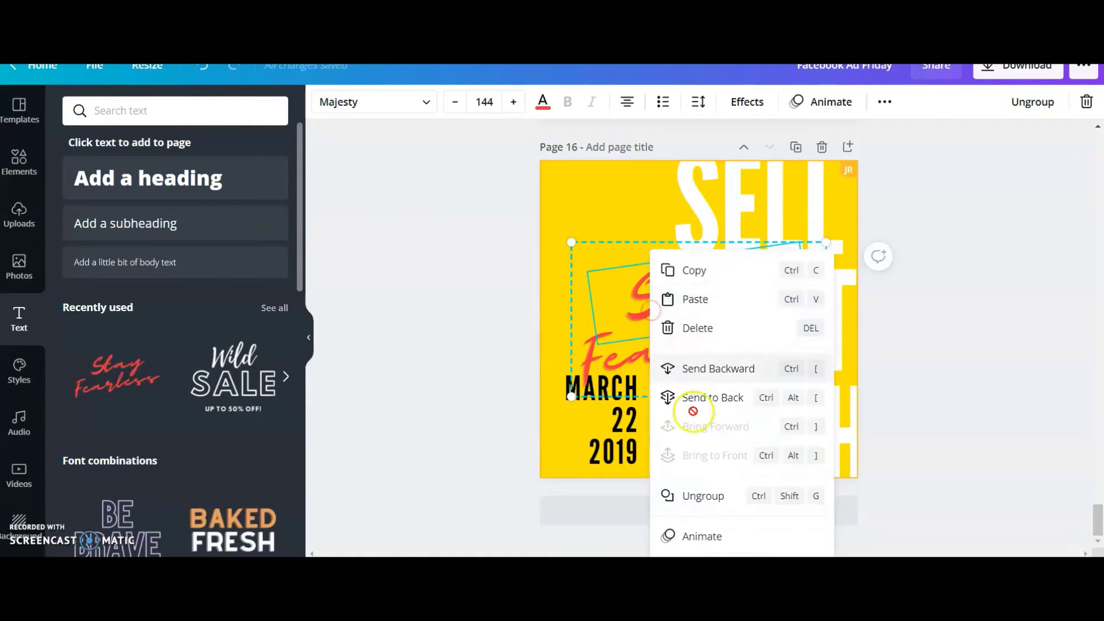
click(705, 496)
click(964, 323)
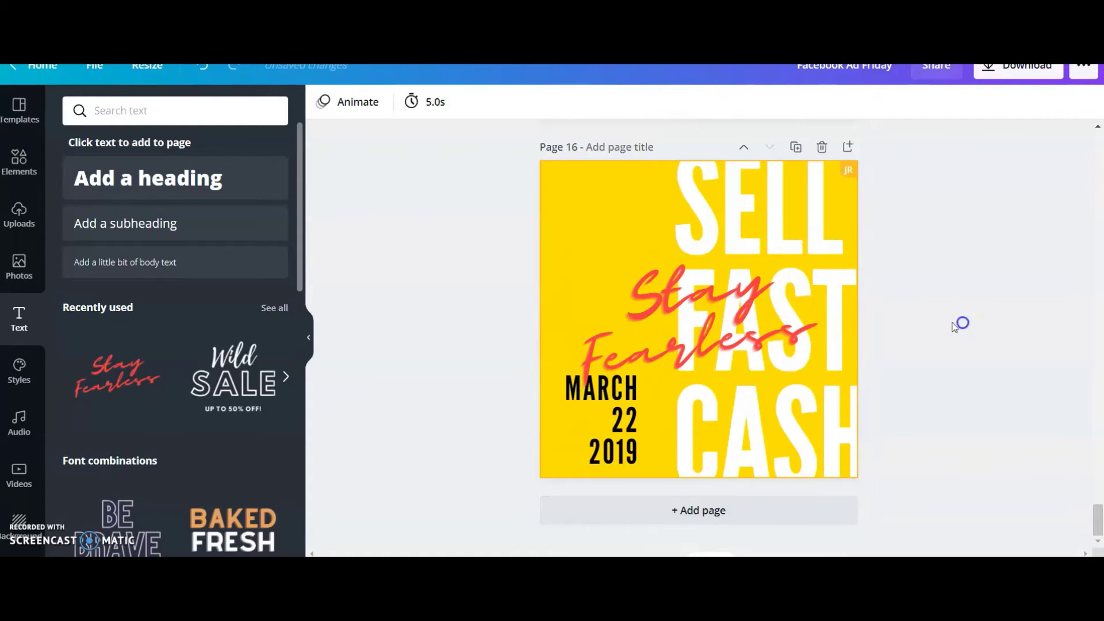
- Change the script word "Stay" to "FOR" in capitals and delete the word "Fearless"
click(646, 304)
double_click(646, 305)
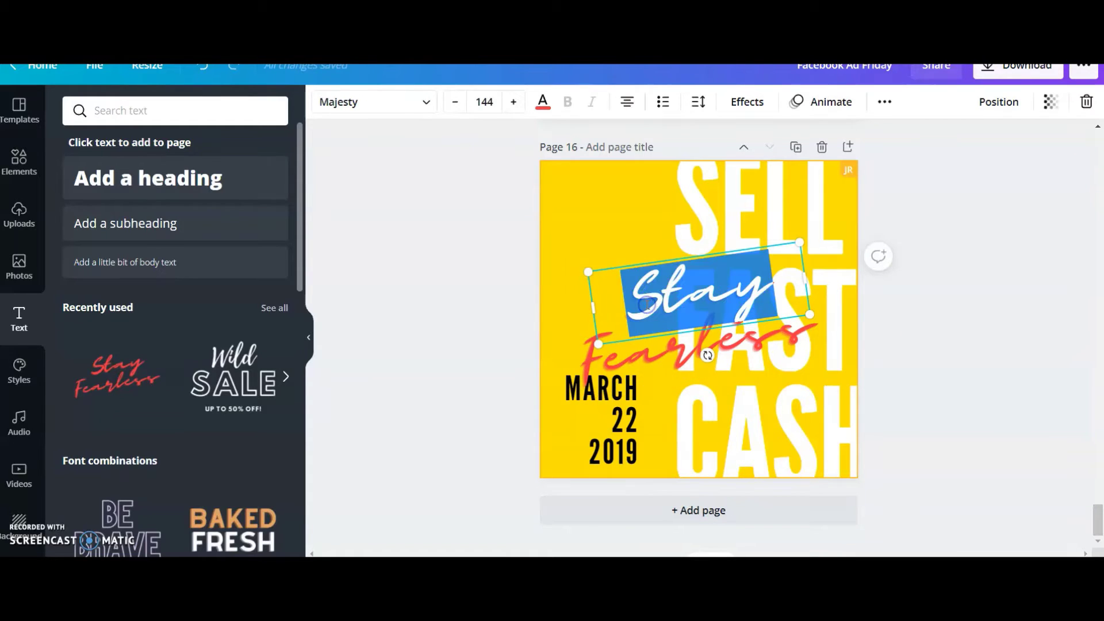
text(For)
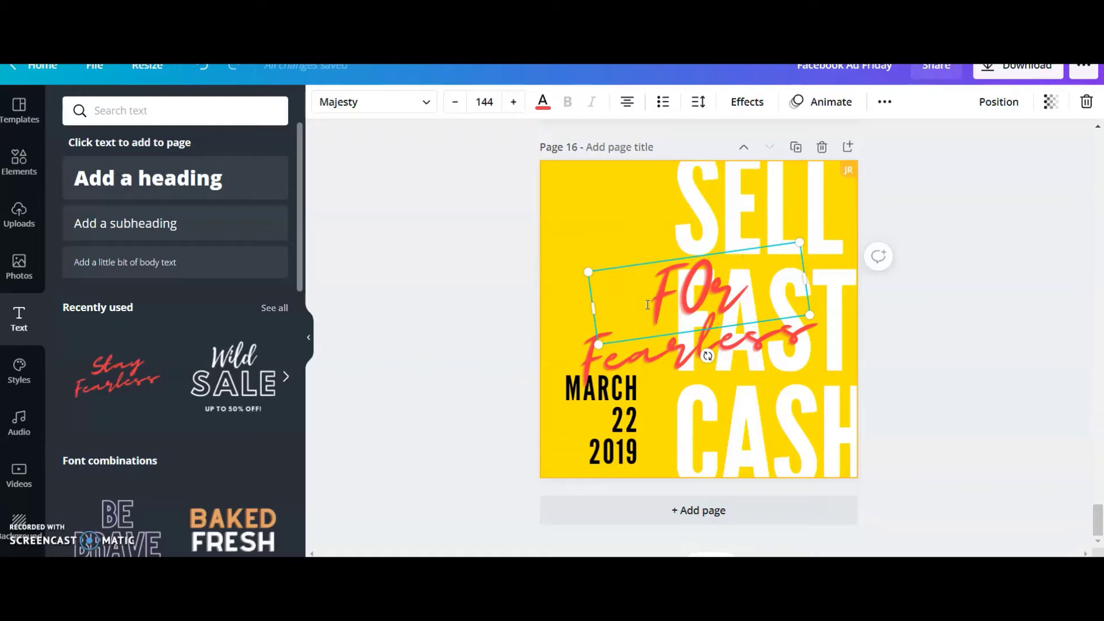
key(BackSpace)
key(BackSpace)
text(OR)
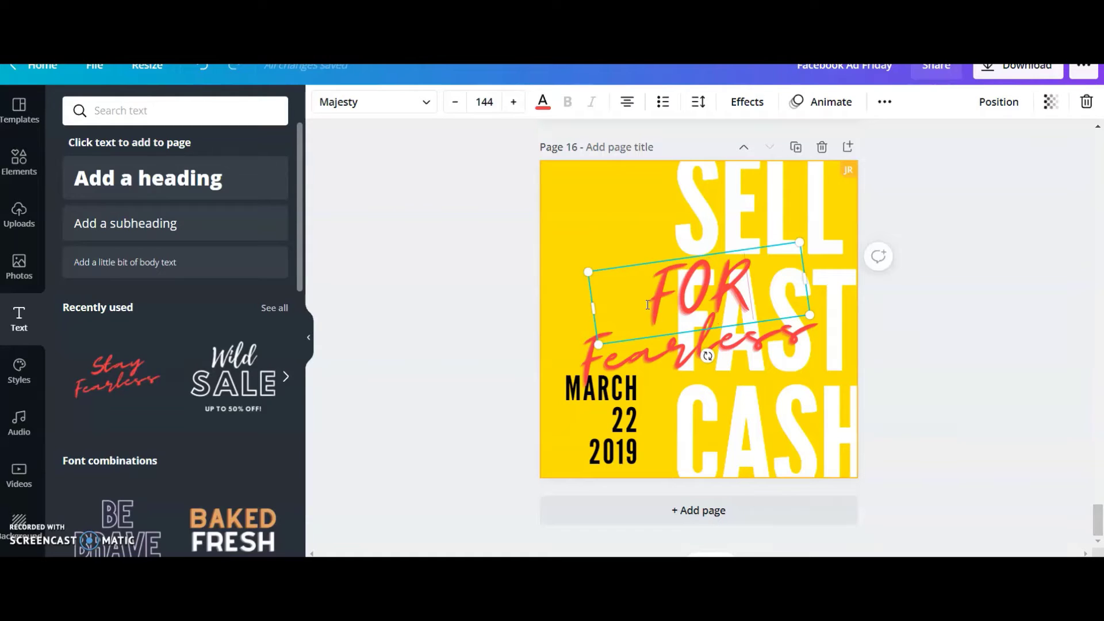
key(BackSpace)
key(BackSpace)
text(or)
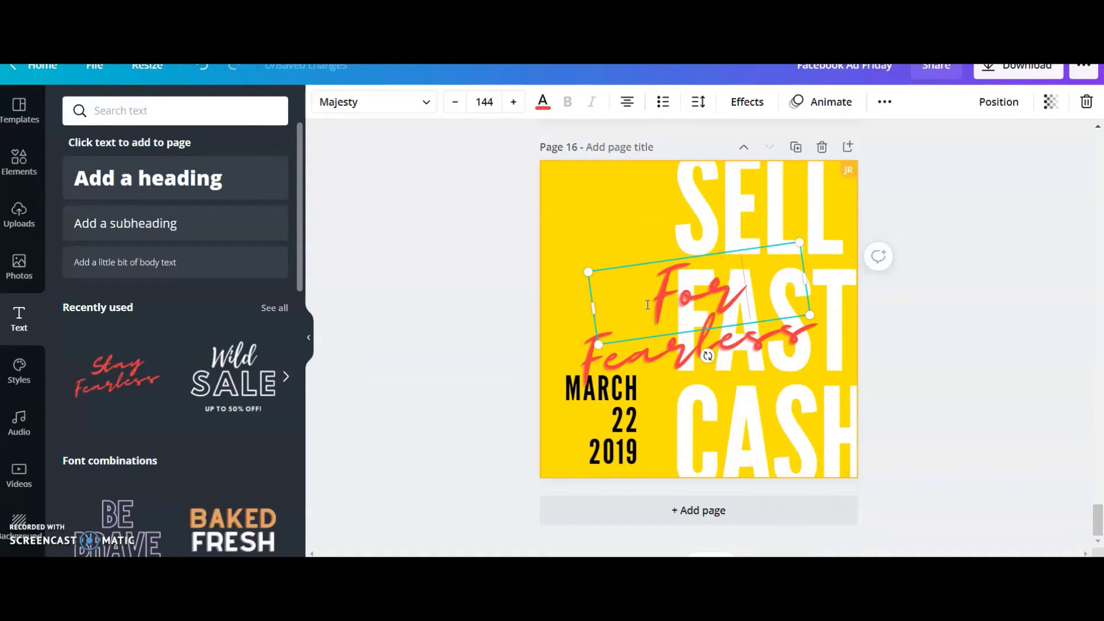
key(BackSpace)
key(BackSpace)
text(OR)
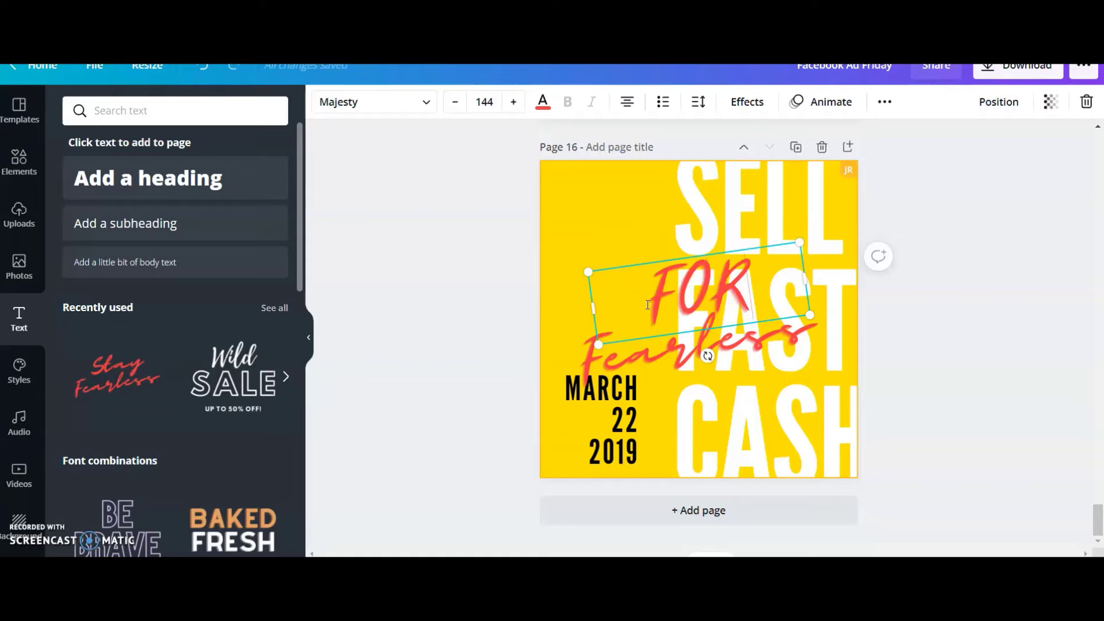
click(650, 345)
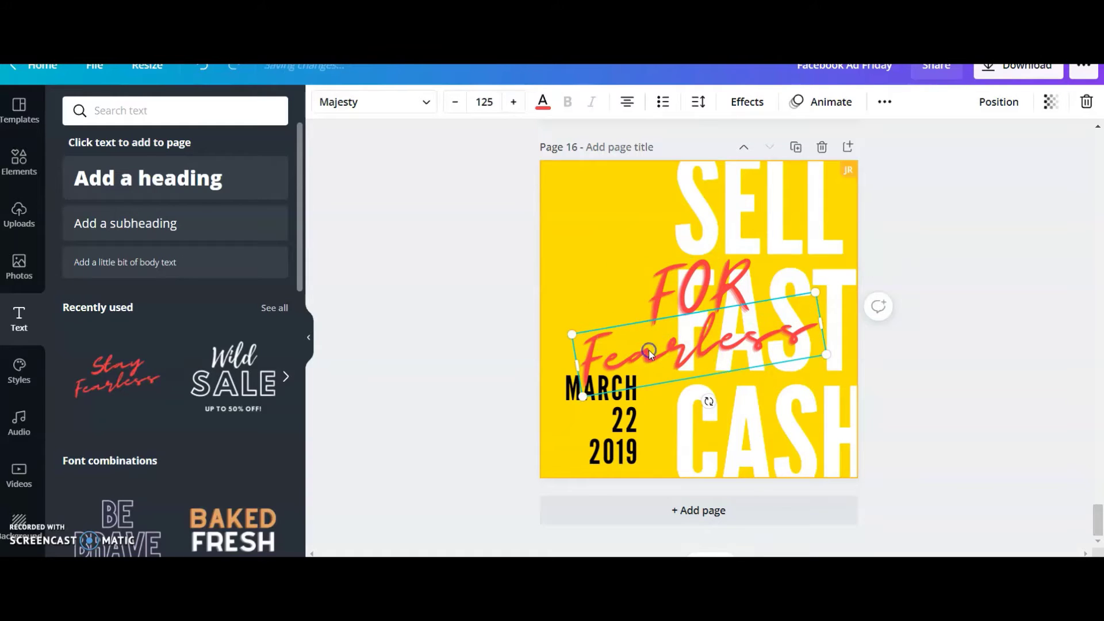
key(Delete)
- Shrink "FOR" to a font size of about 90, tilt it slightly more, and place it between "FAST" and "CASH" at their left edge
drag(672, 304, 672, 398)
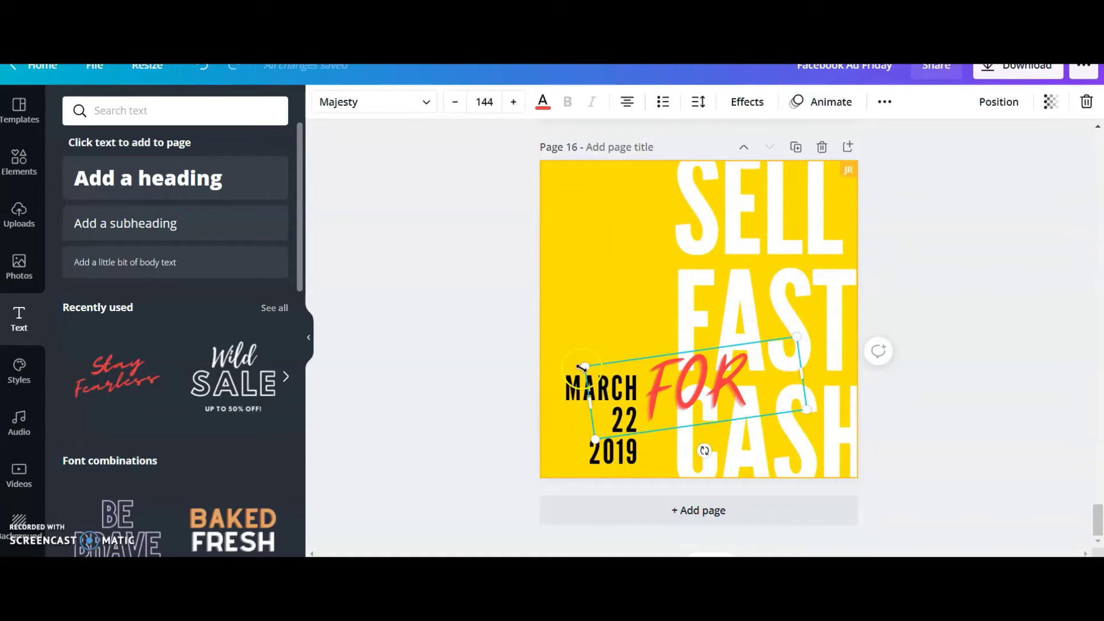
drag(583, 368, 662, 384)
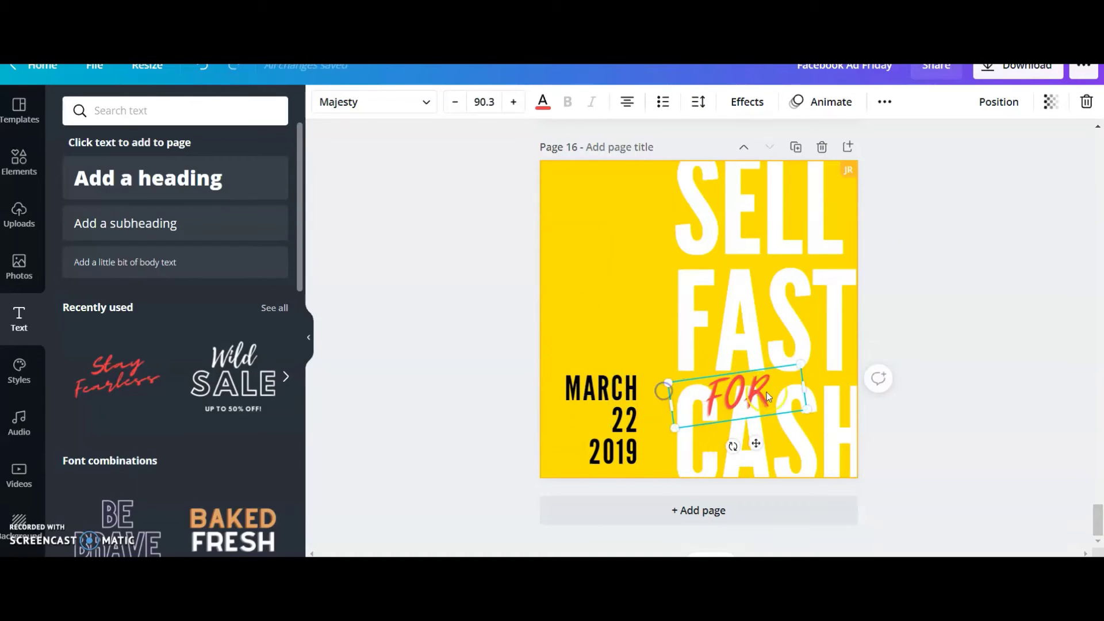
drag(760, 395, 709, 377)
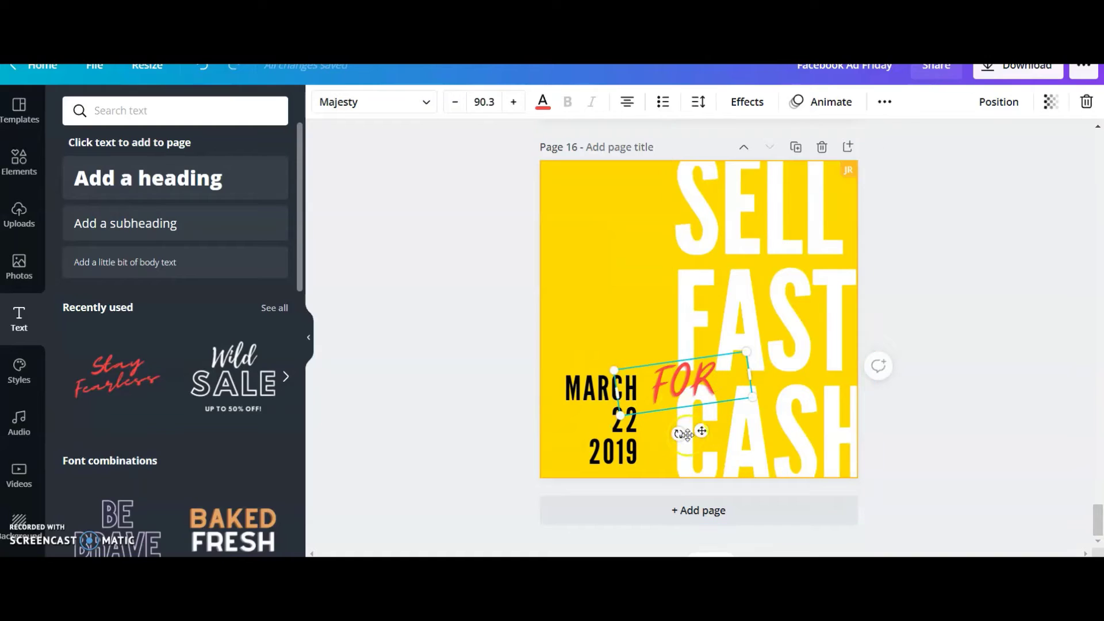
drag(679, 433, 687, 434)
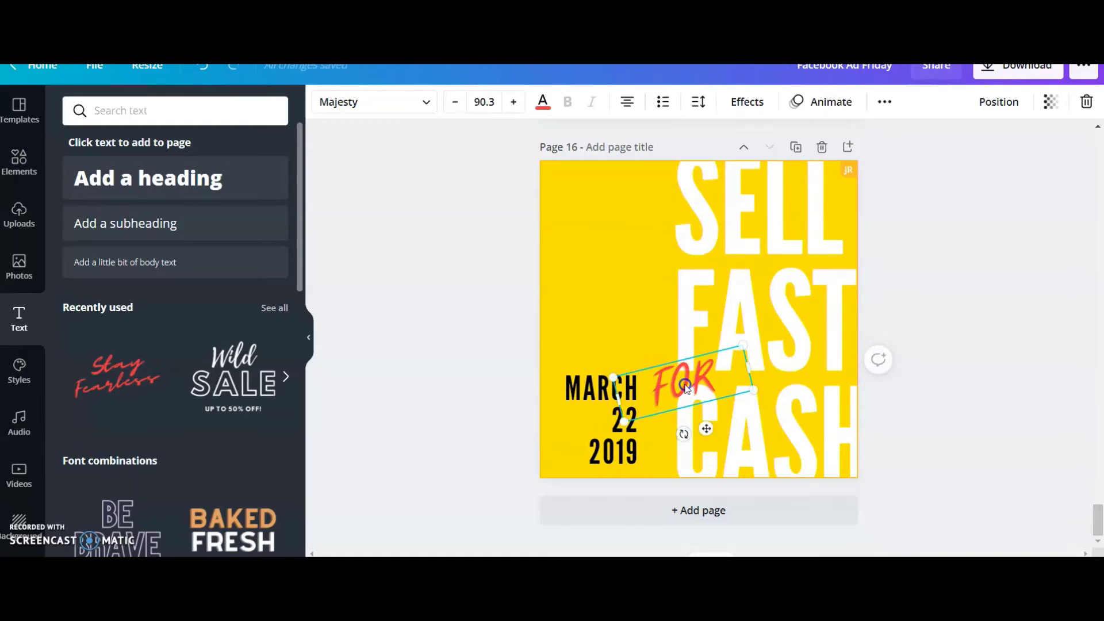
drag(691, 384, 691, 382)
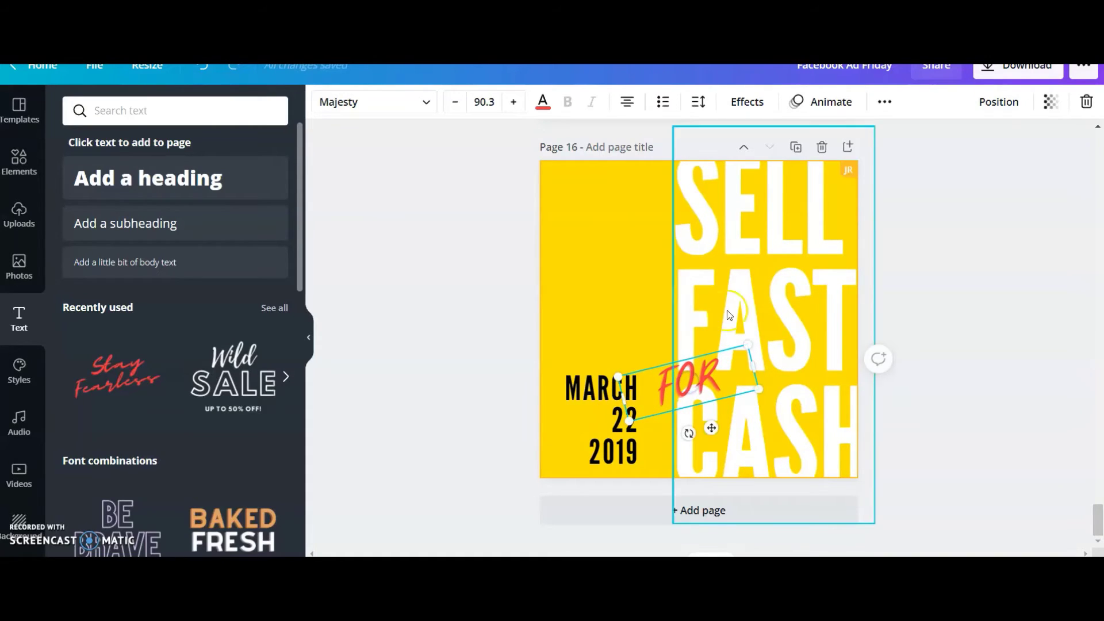
click(990, 254)
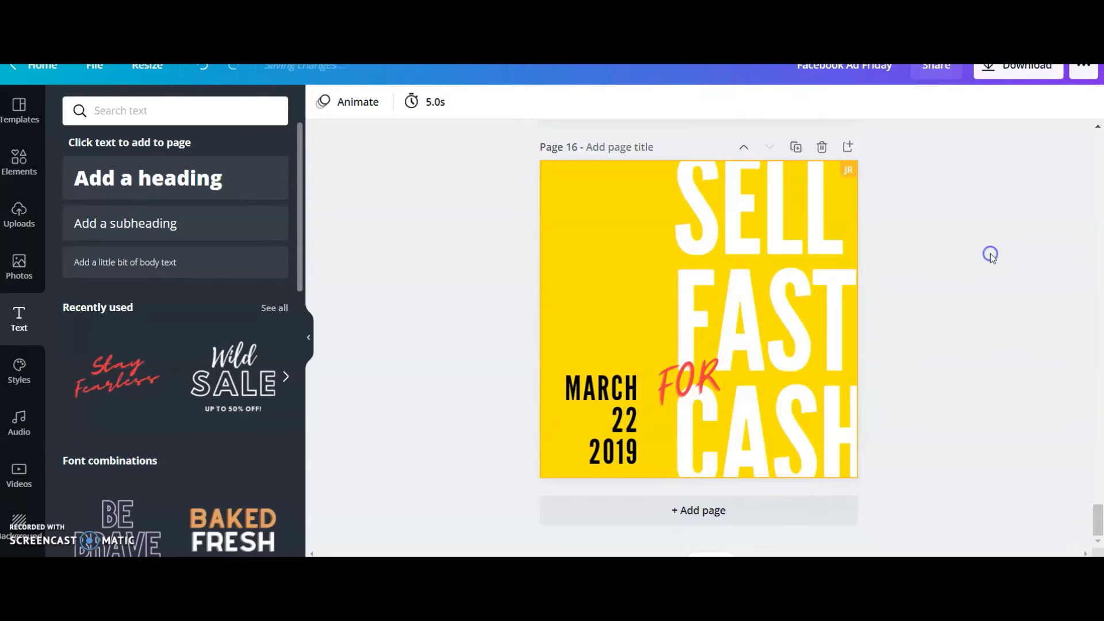
- Recolor the "FOR" text with the golden yellow document color that matches the page background
click(681, 386)
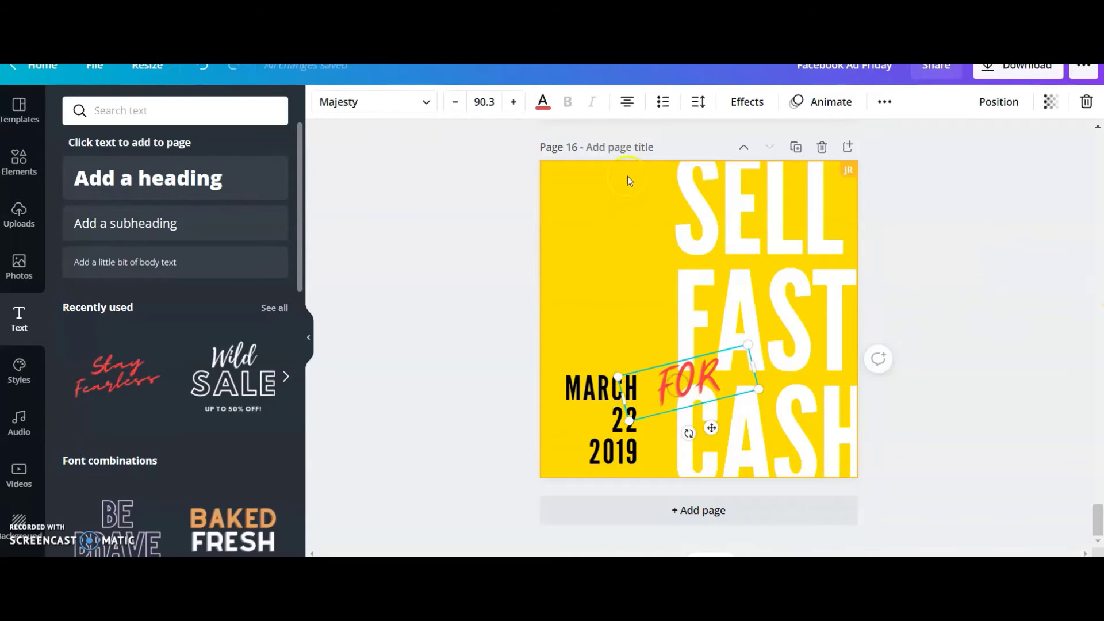
click(547, 100)
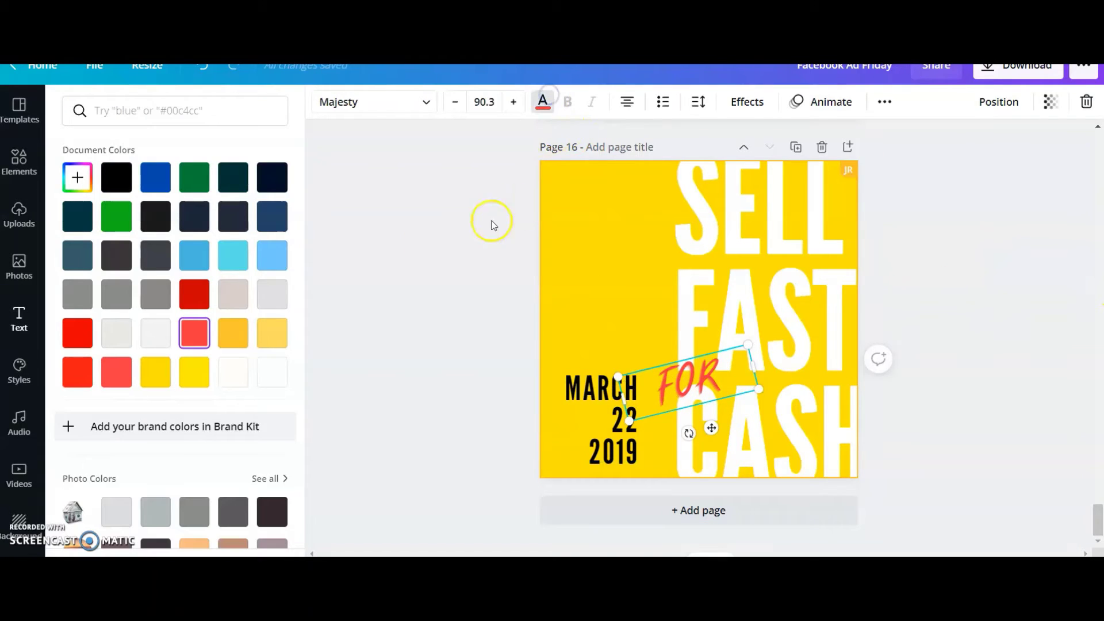
click(160, 377)
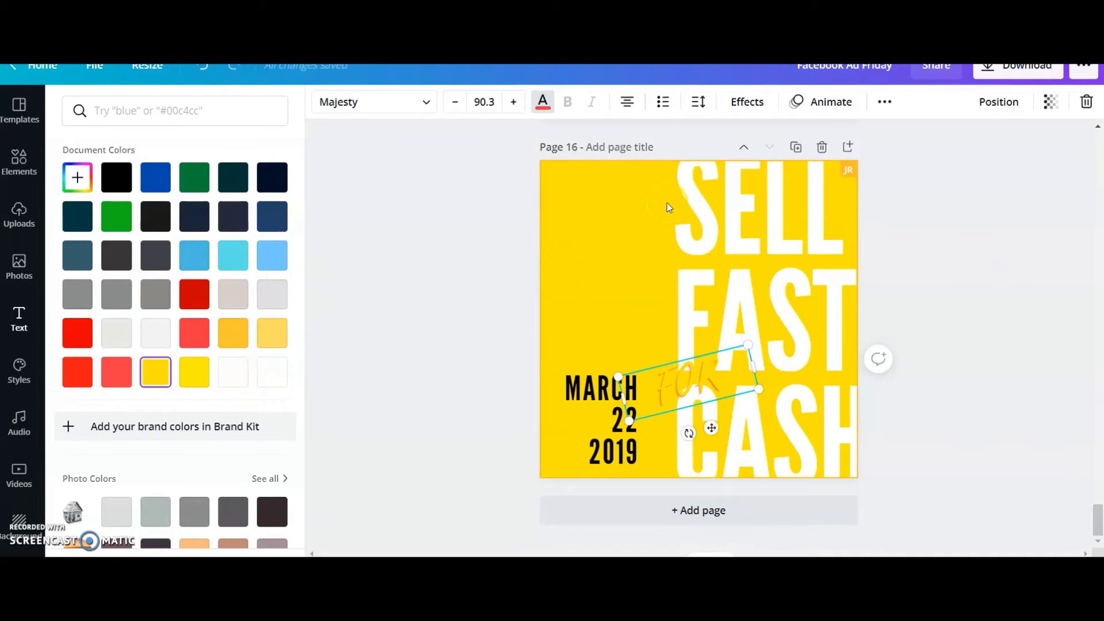
click(600, 195)
click(1030, 301)
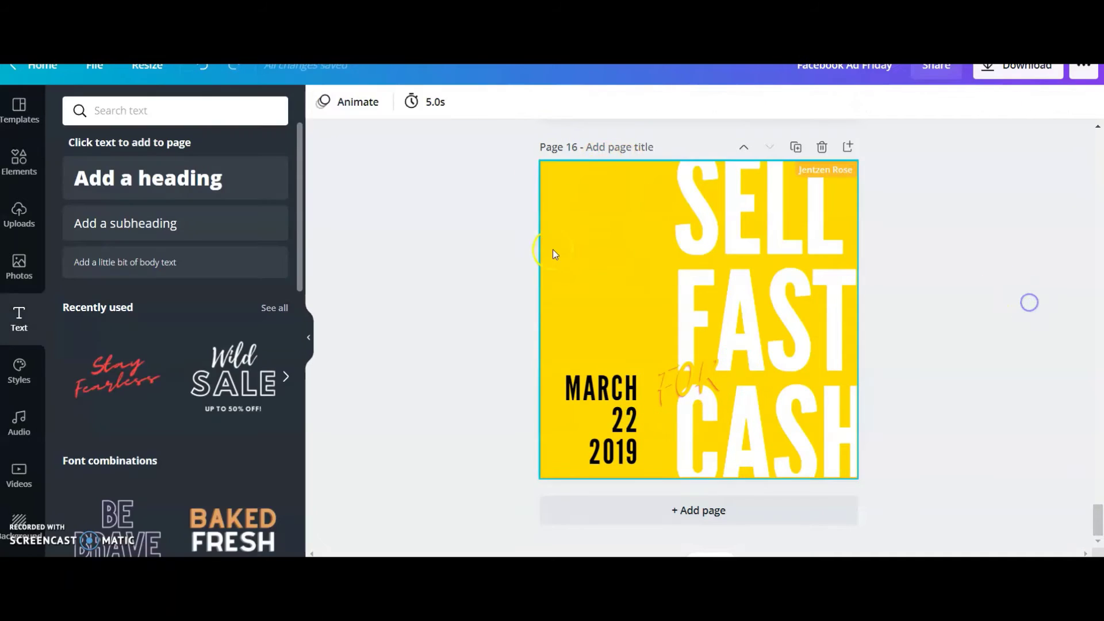
- Set the recently used blue house photo as the page background and set its transparency to 71
click(555, 202)
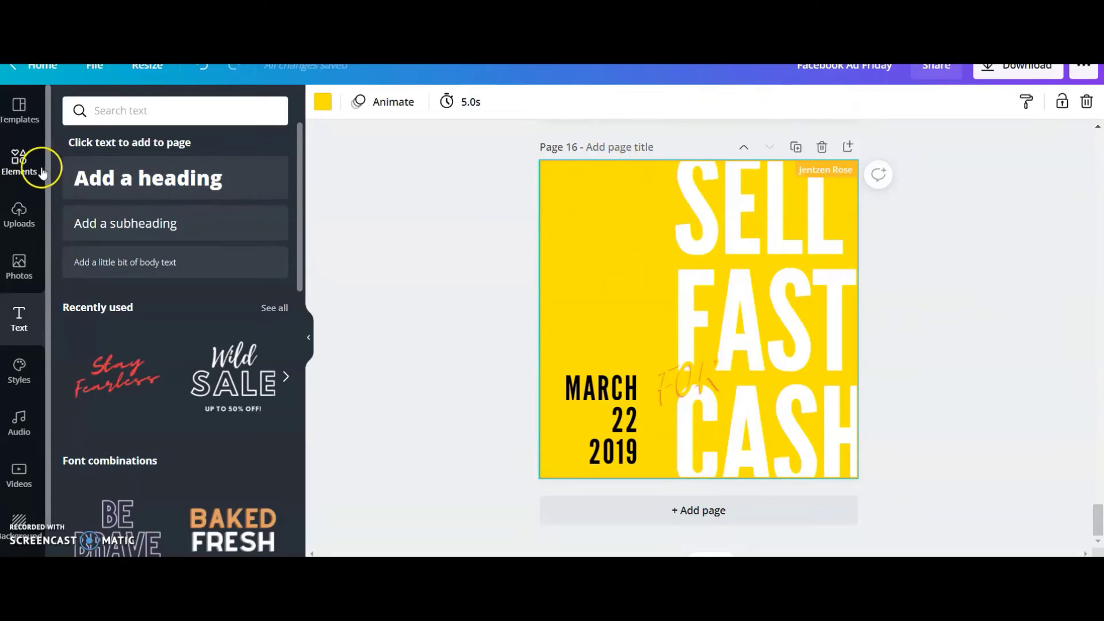
click(19, 261)
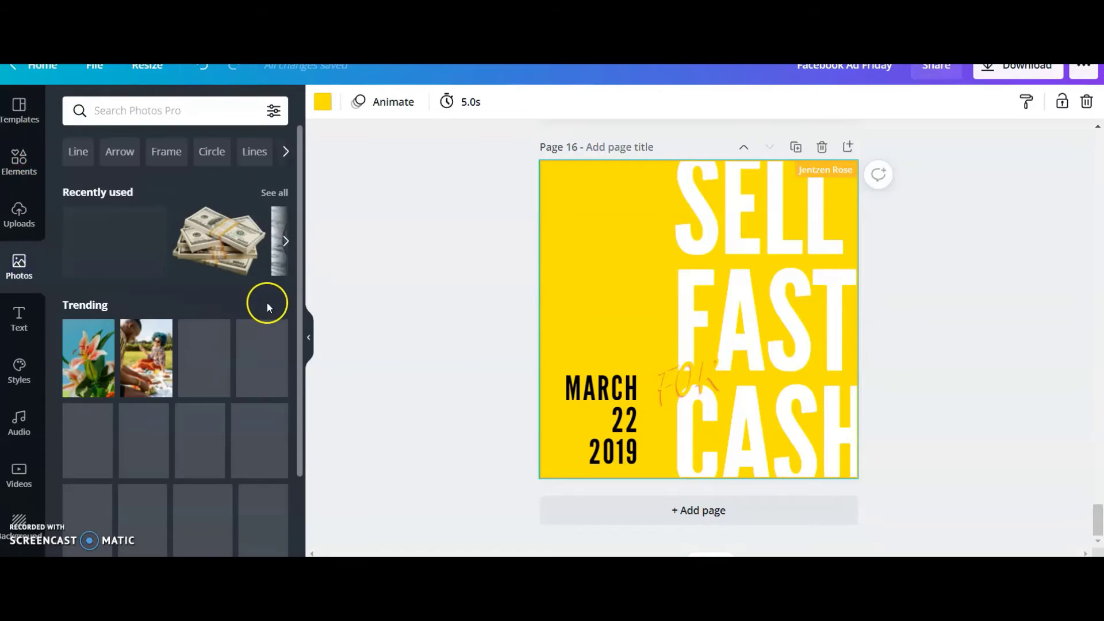
drag(115, 241, 556, 278)
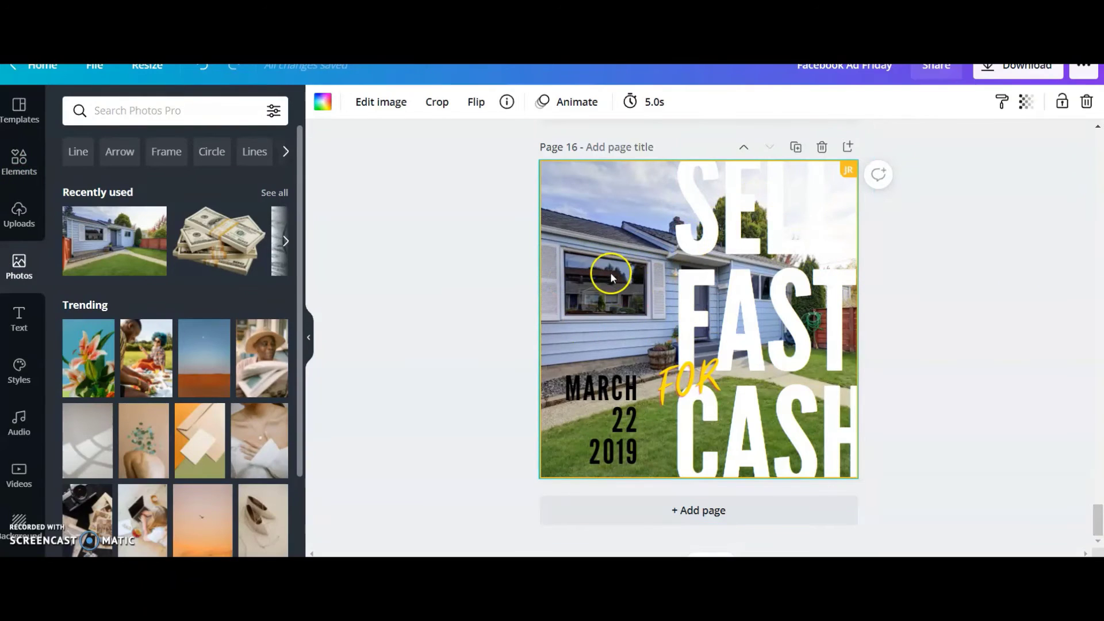
click(1026, 102)
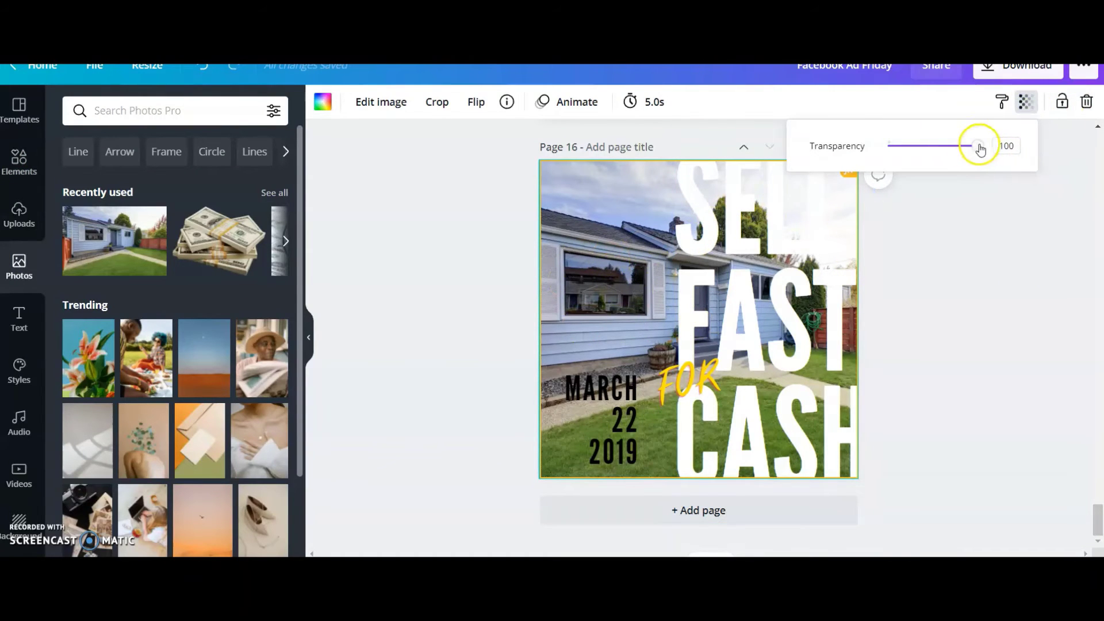
drag(977, 147, 954, 153)
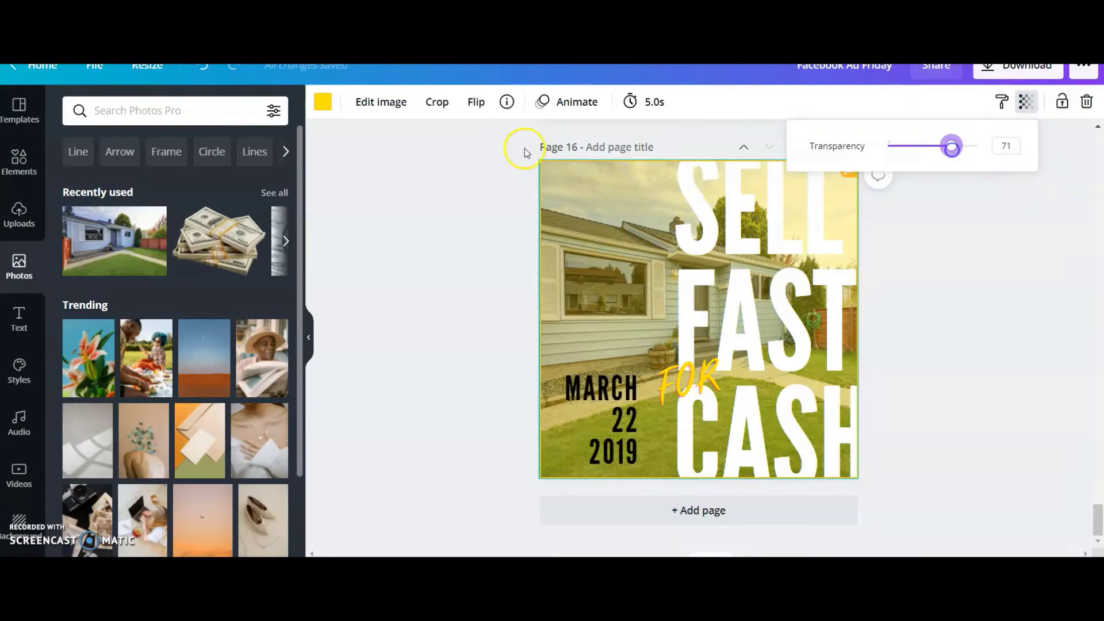
- Change the yellow background color behind the semi-transparent house photo to the white document color
click(323, 103)
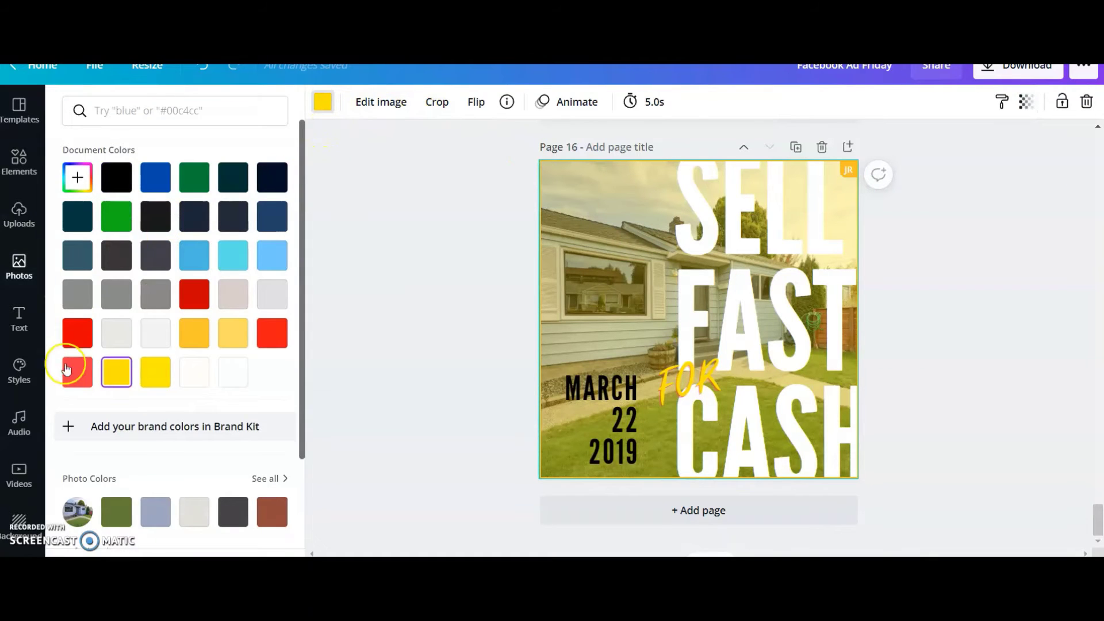
click(231, 372)
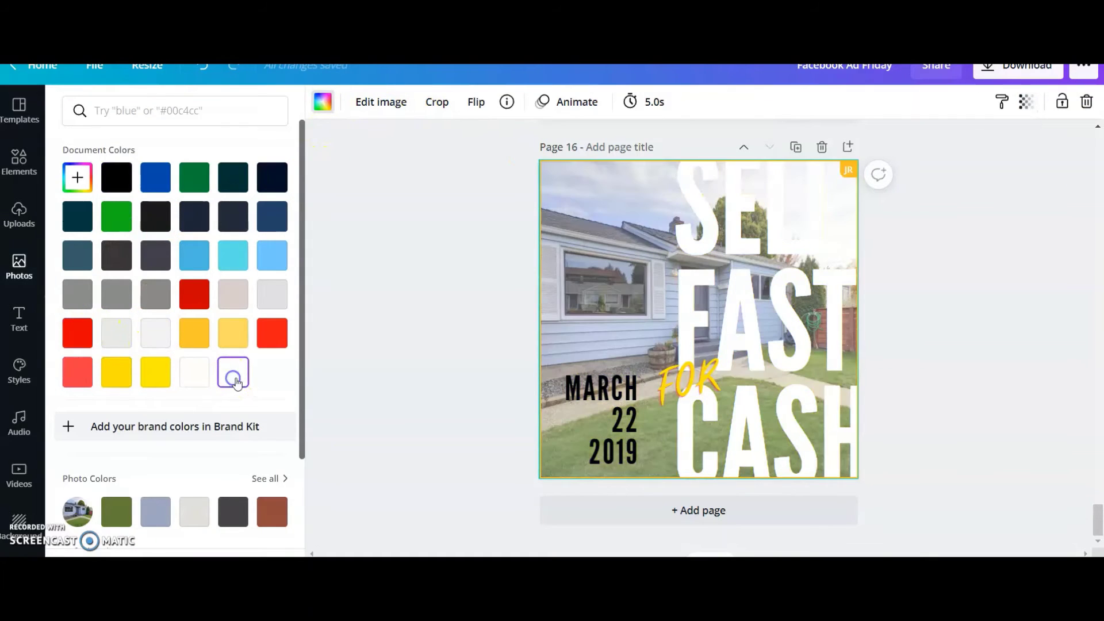
click(952, 332)
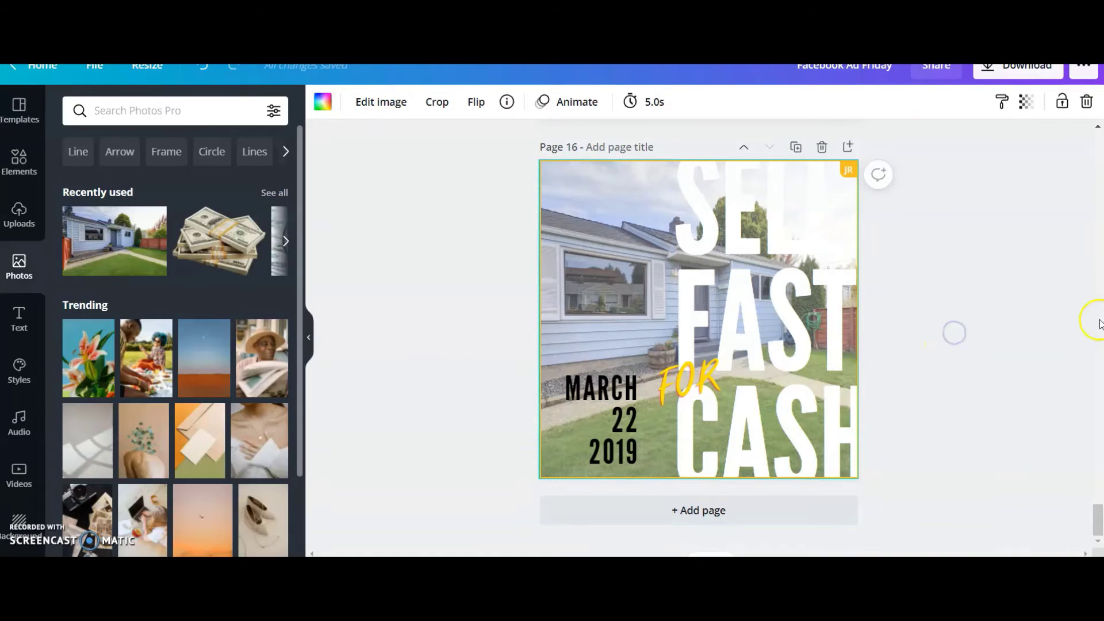
- Recolor the large "SELL FAST CASH" text with the black document color
click(771, 205)
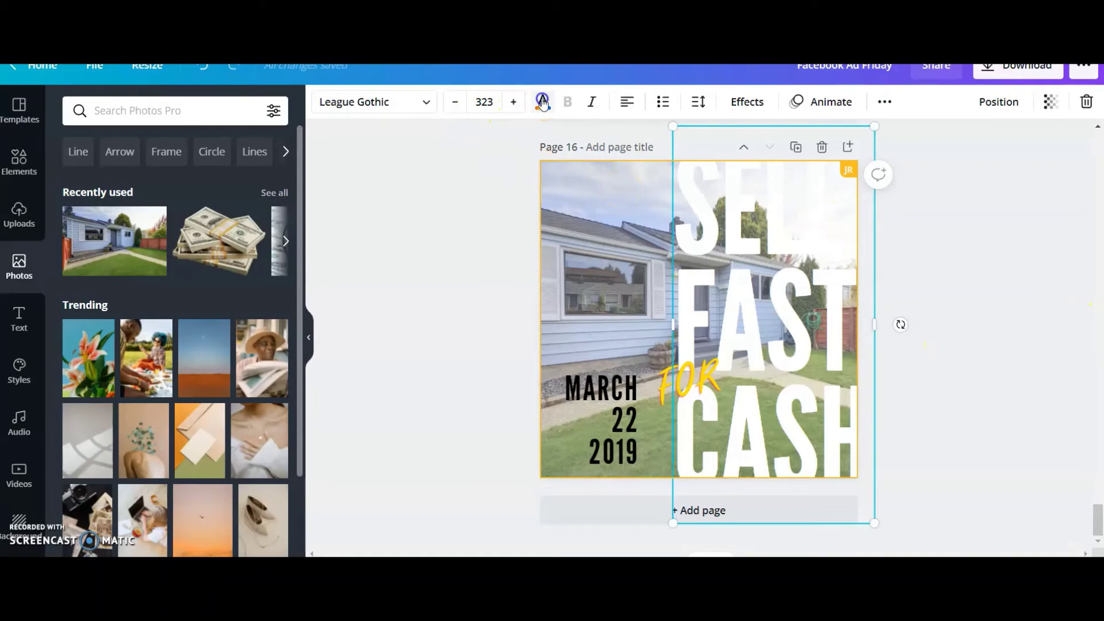
click(543, 101)
click(116, 177)
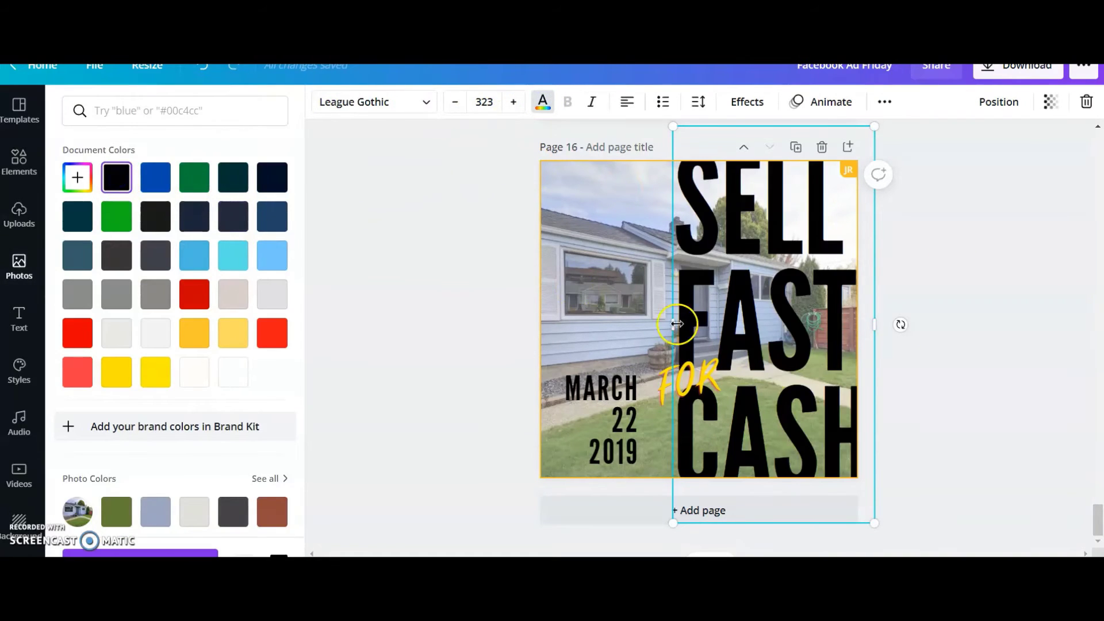
click(969, 351)
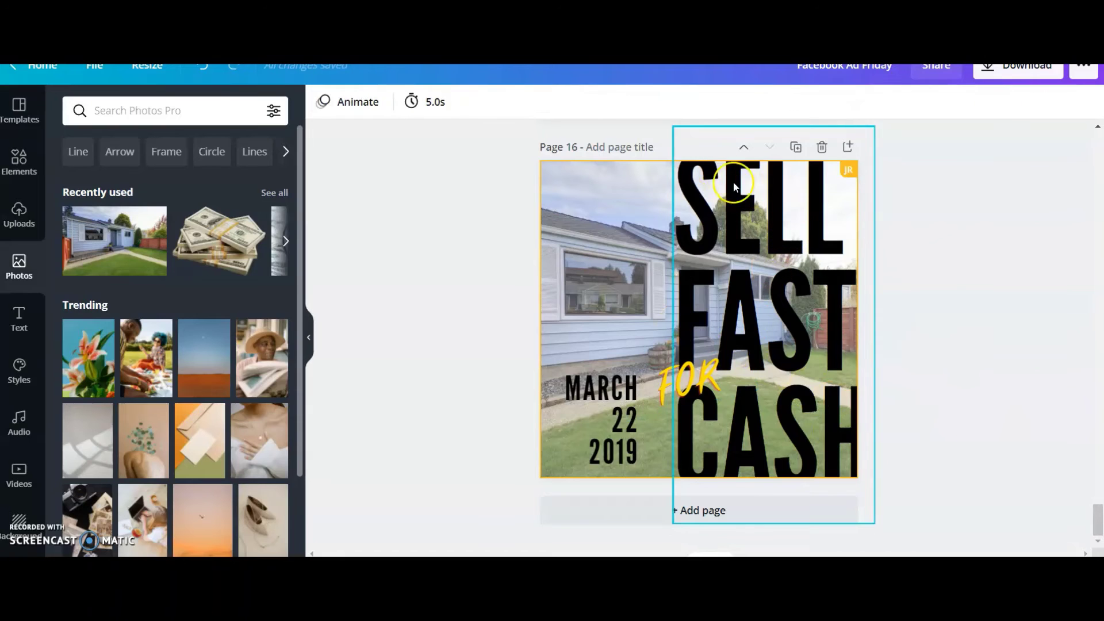
click(686, 367)
click(998, 325)
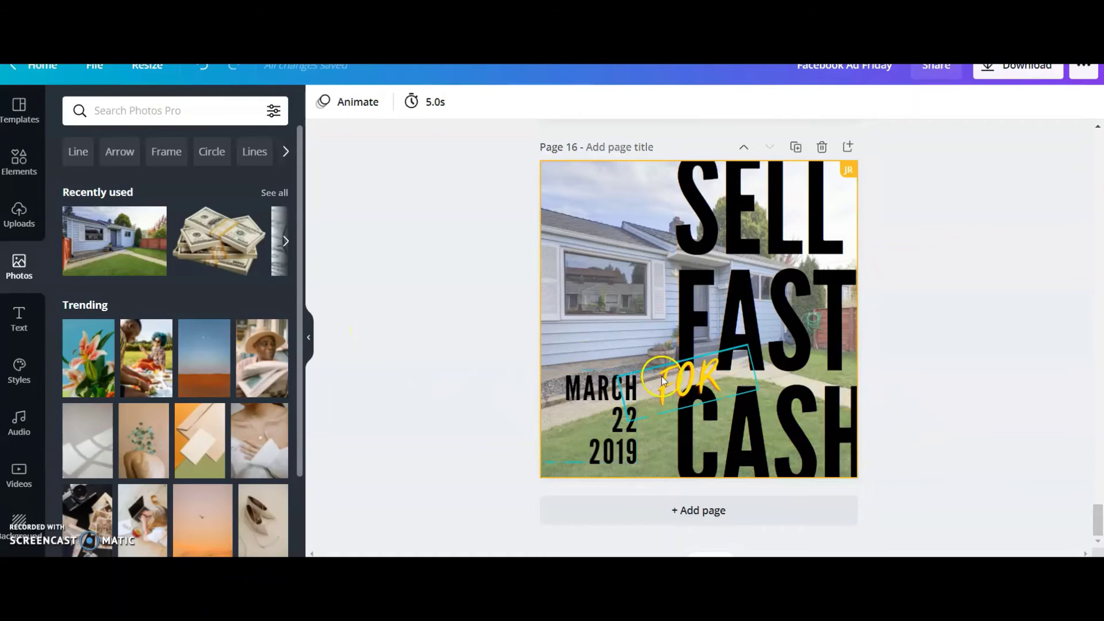
- Delete the "MARCH 22 2019" date text from page 16
click(604, 399)
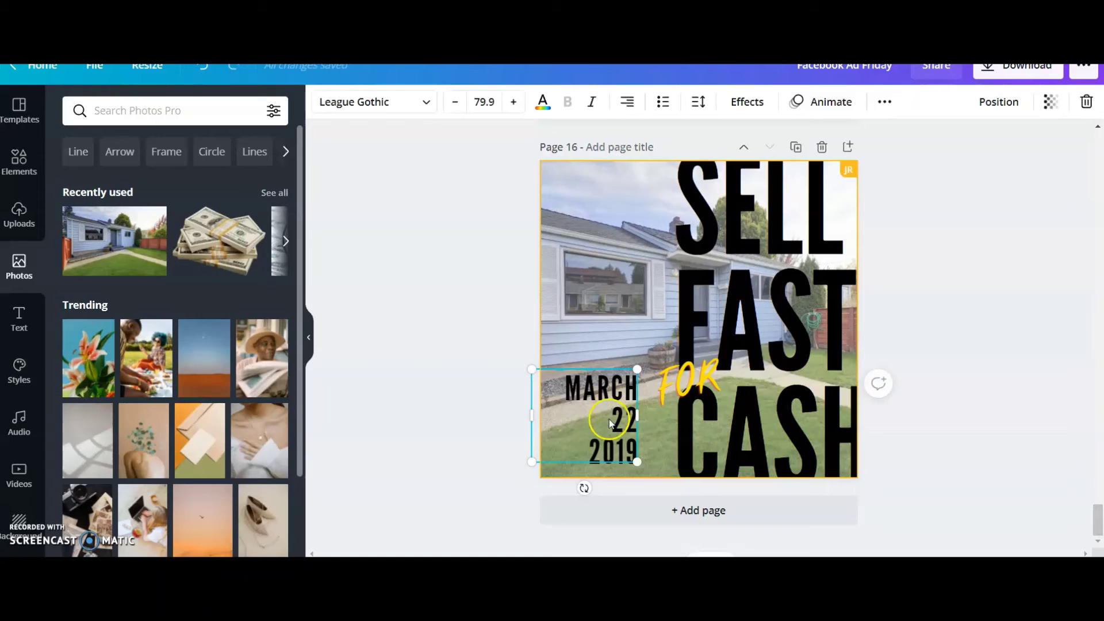
key(Delete)
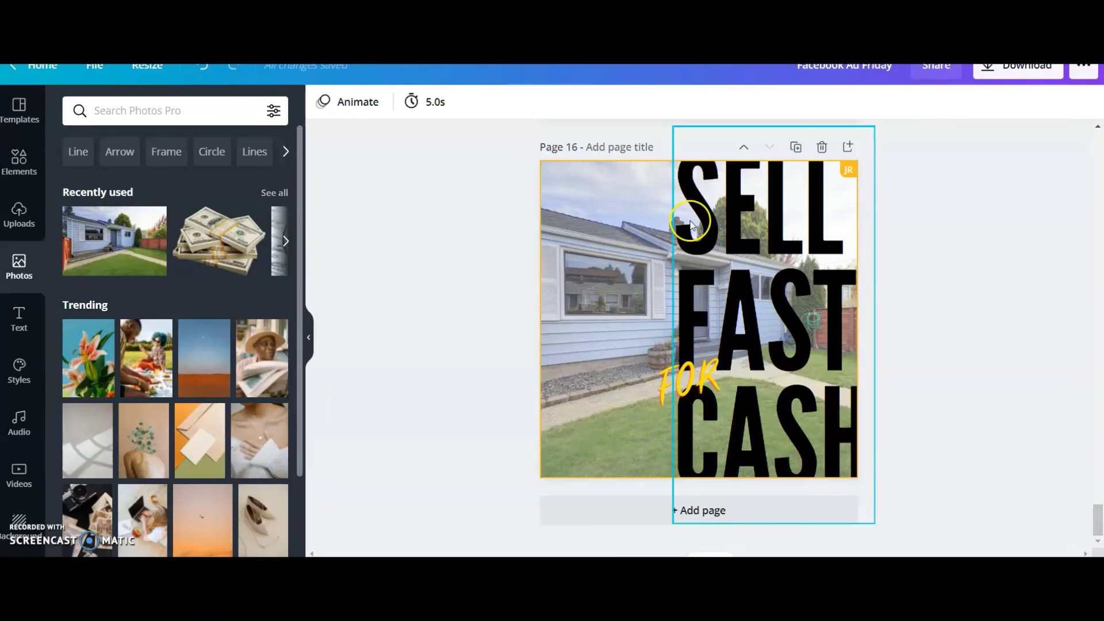
click(960, 246)
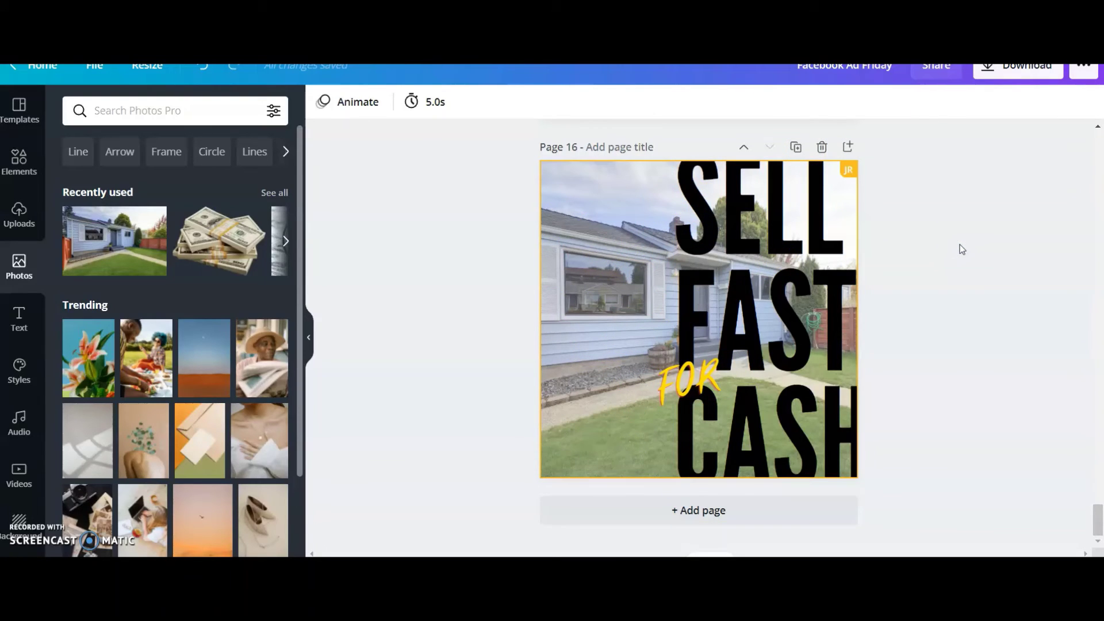
click(528, 268)
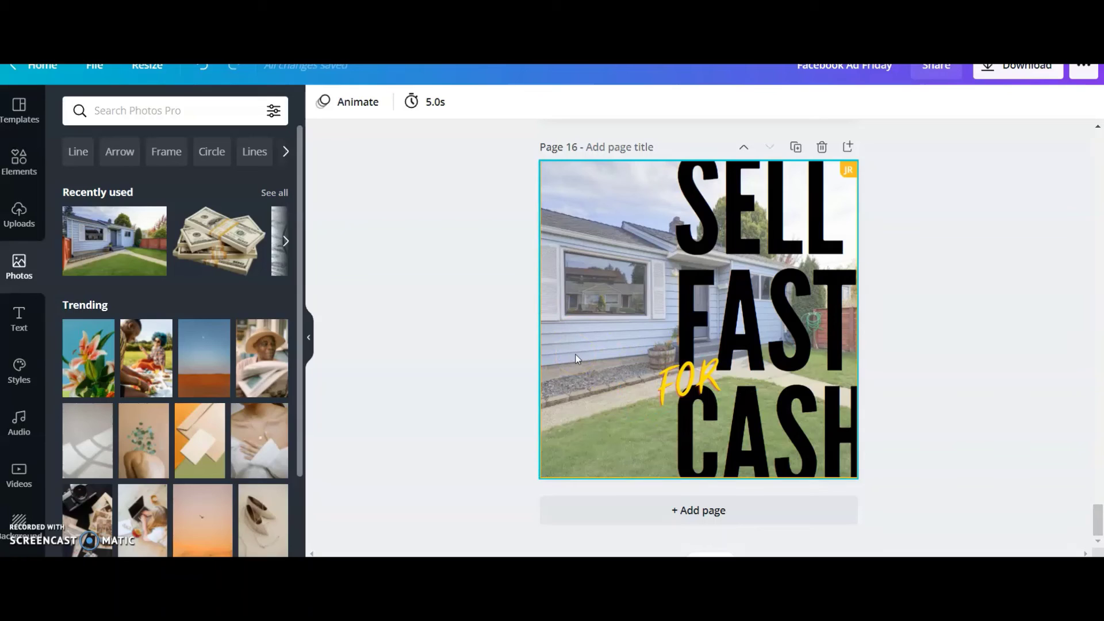
click(514, 284)
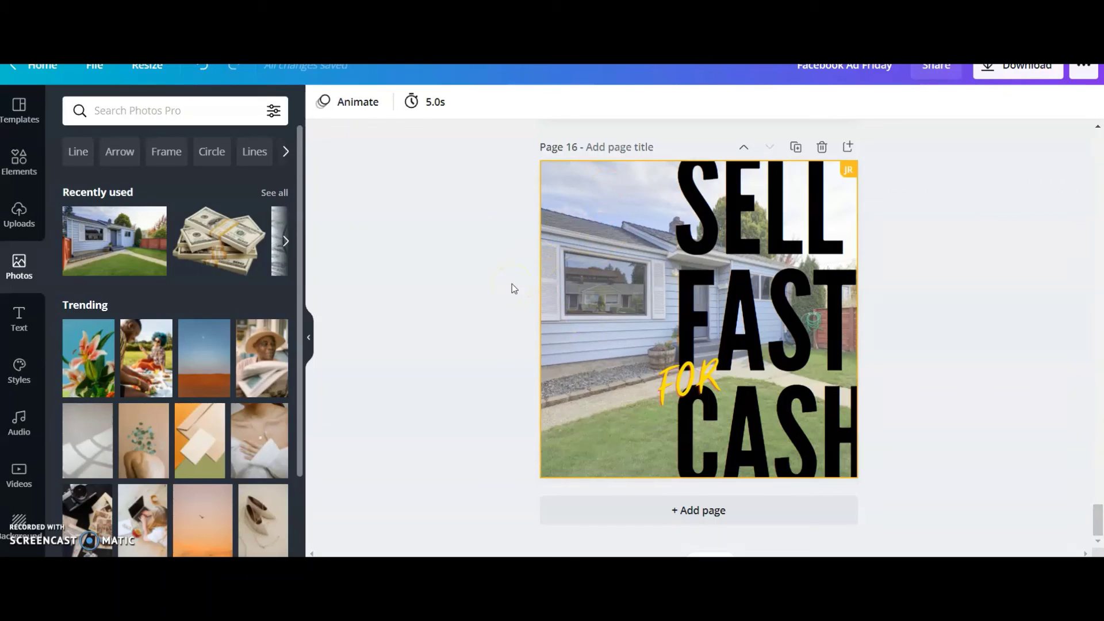
click(636, 400)
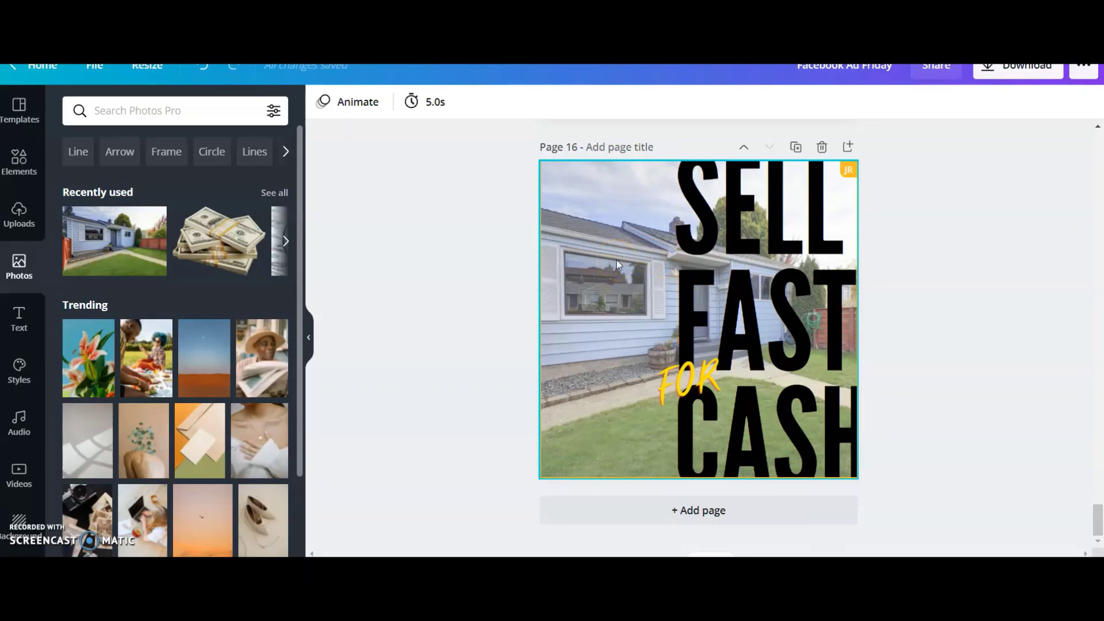
click(616, 291)
- Look through the other ad pages in the design, from page 16 up to page 4 and back
scroll(609, 305, up, 15)
scroll(603, 320, up, 20)
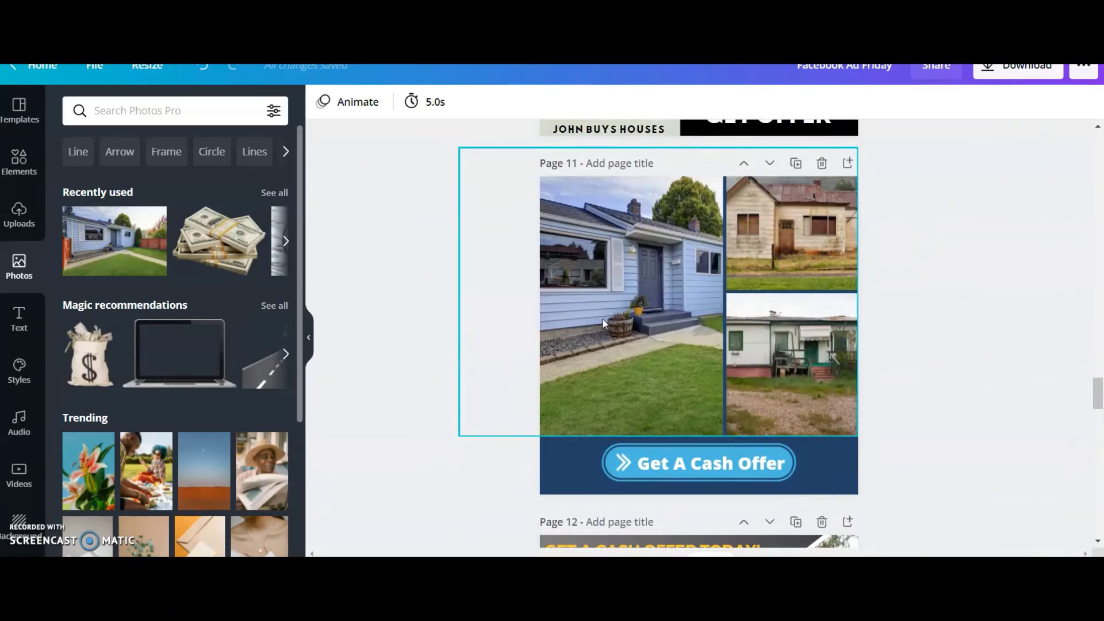
scroll(602, 322, up, 18)
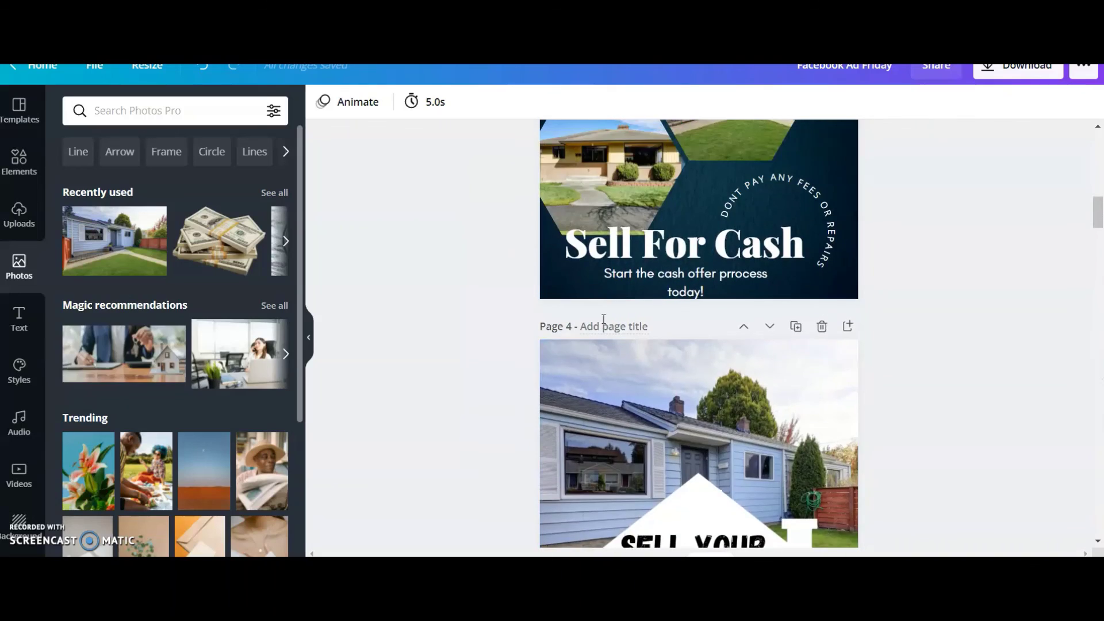
scroll(599, 341, down, 20)
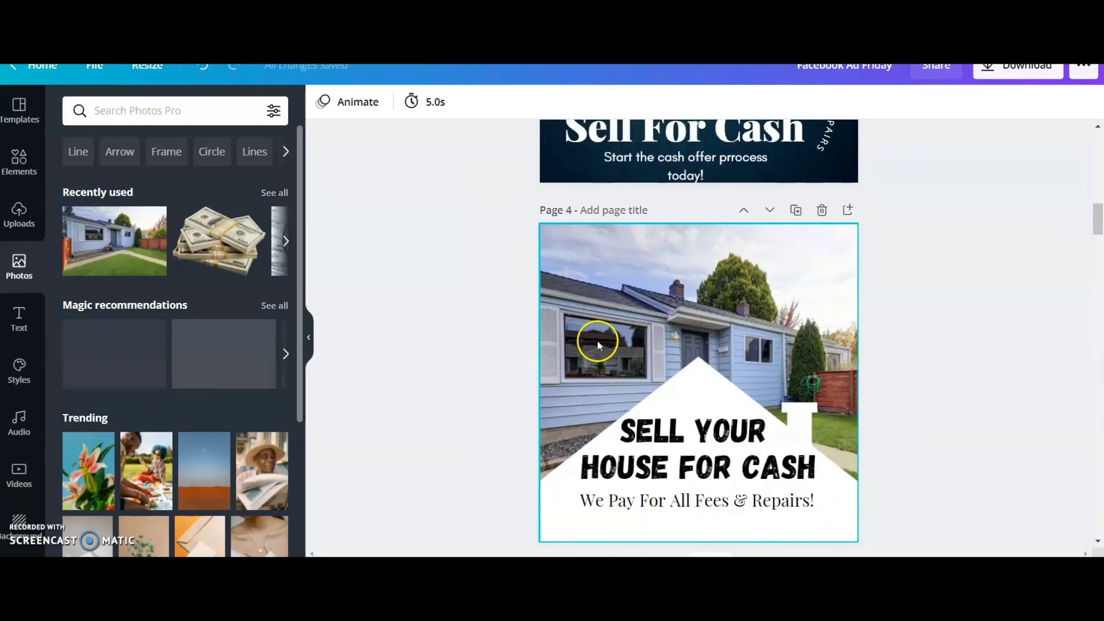
scroll(605, 347, down, 20)
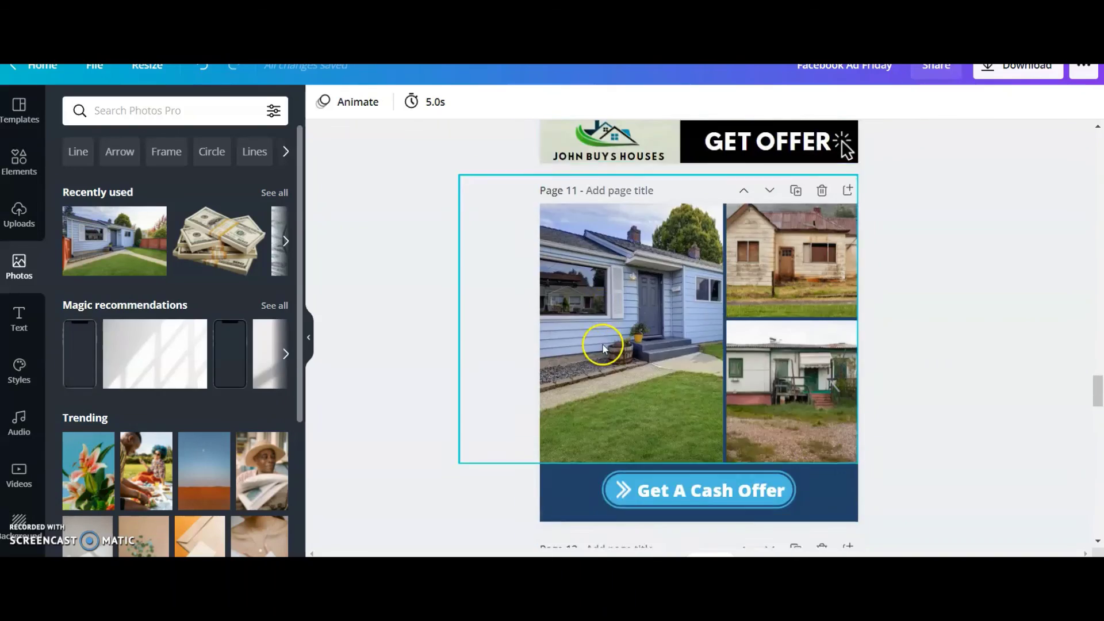
scroll(606, 347, down, 4)
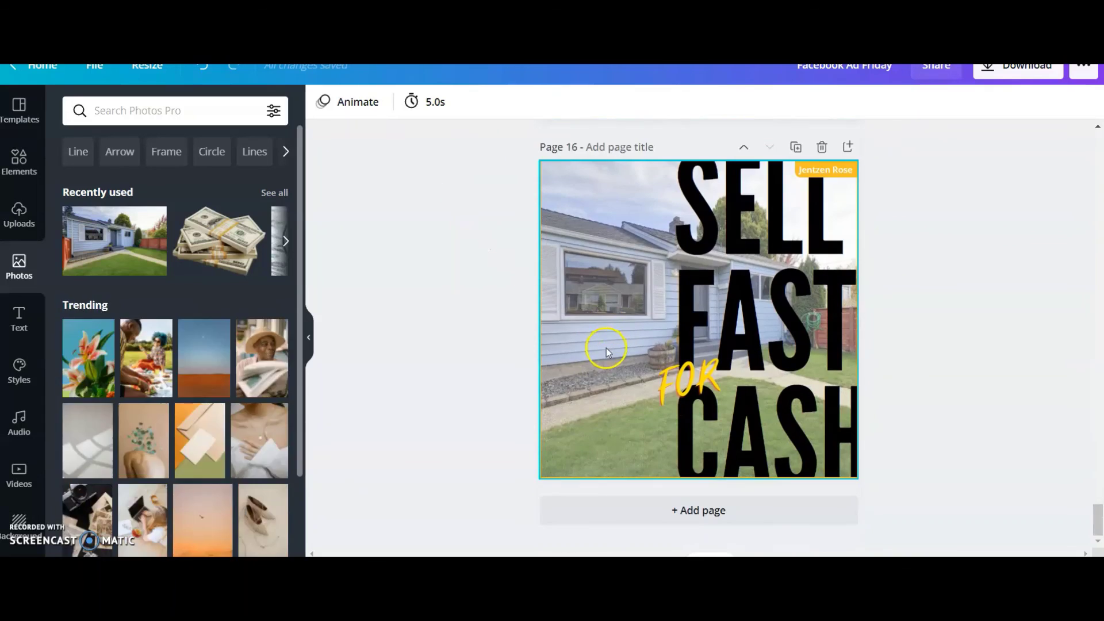